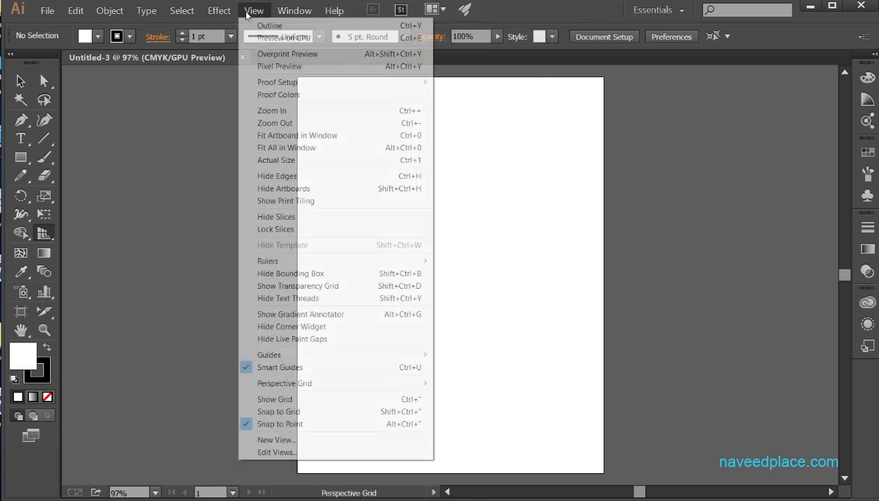
Show the document rulers and then hide them again
{"action": "mouse_move", "coordinate": [264, 260]}
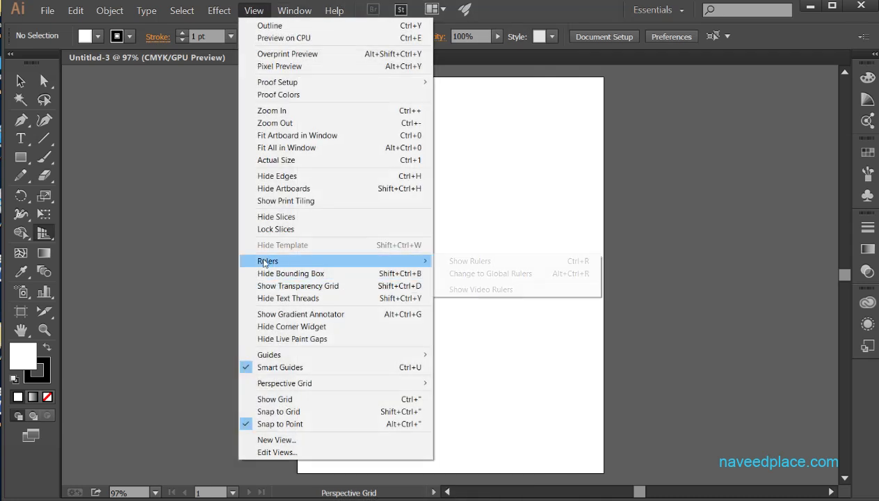
{"action": "left_click", "coordinate": [480, 264]}
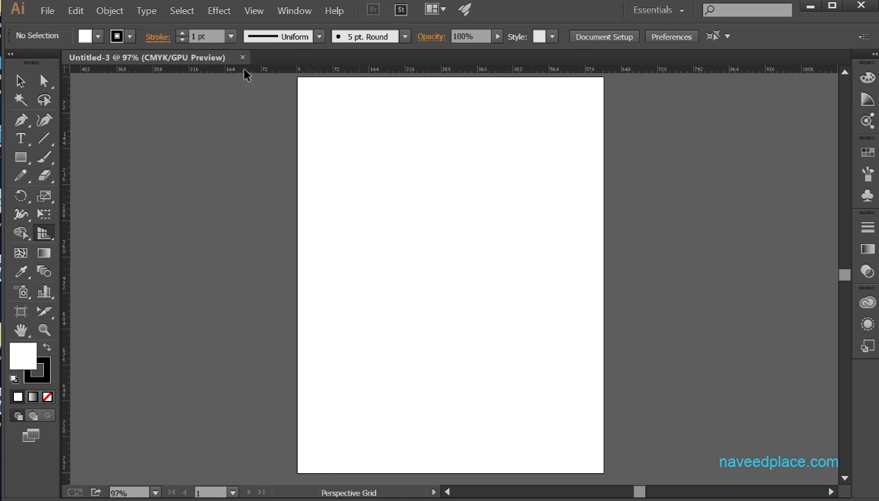
{"action": "key", "text": "v"}
{"action": "left_click", "coordinate": [252, 11]}
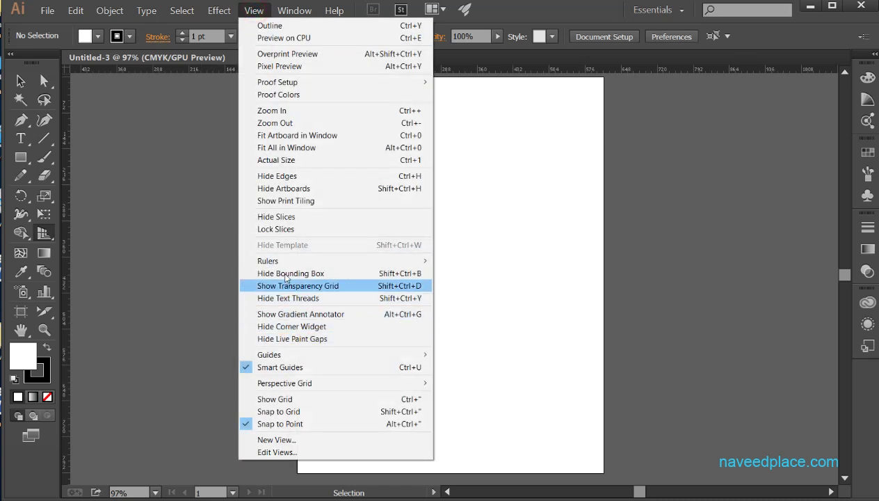
{"action": "mouse_move", "coordinate": [370, 263]}
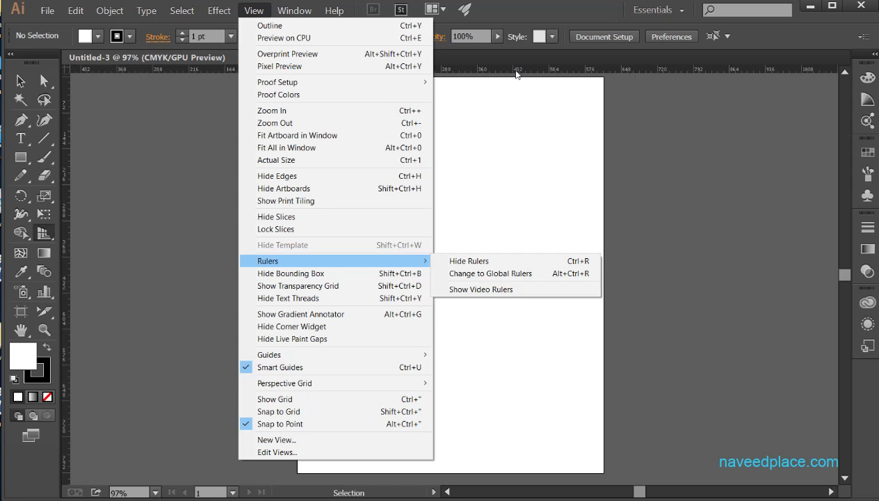
{"action": "left_click", "coordinate": [466, 262]}
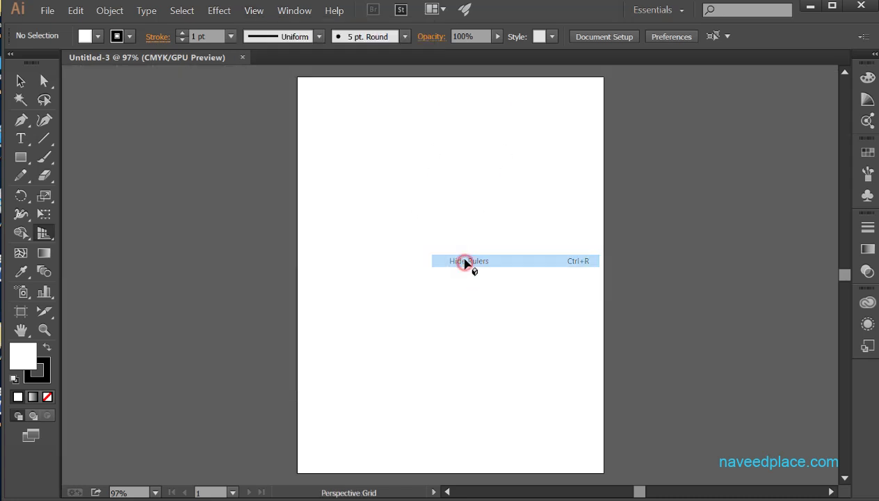
Show the rulers along the edges of the document view
{"action": "left_click", "coordinate": [261, 13]}
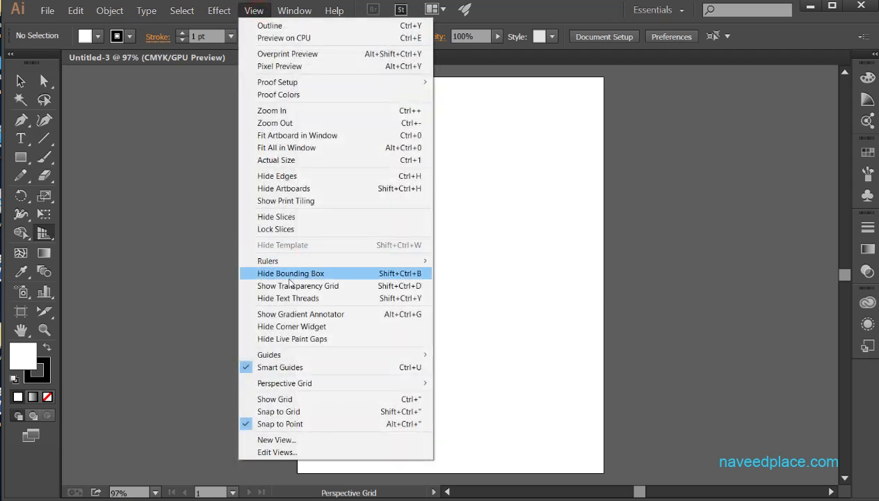
{"action": "mouse_move", "coordinate": [291, 260]}
{"action": "left_click", "coordinate": [459, 262]}
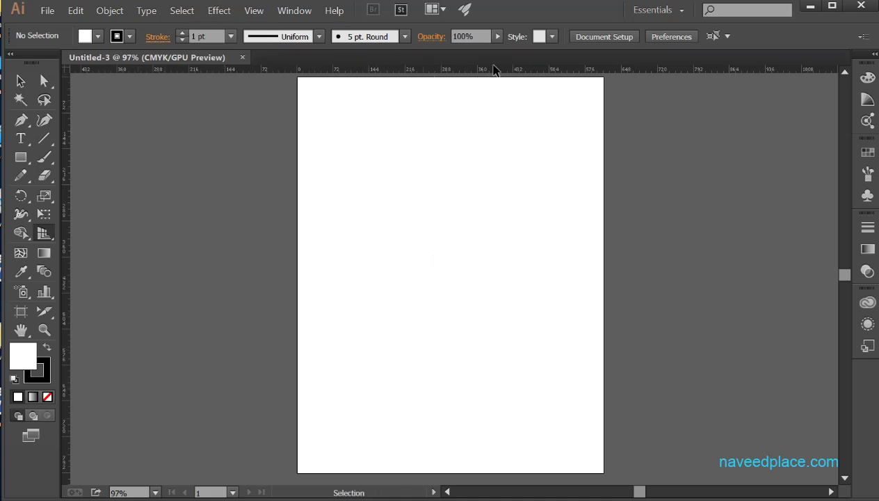
{"action": "left_click", "coordinate": [254, 11]}
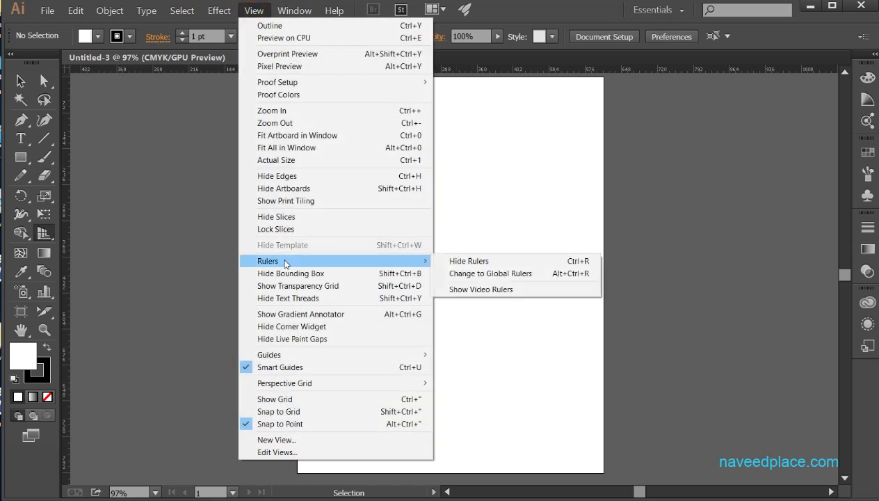
{"action": "left_click", "coordinate": [531, 180]}
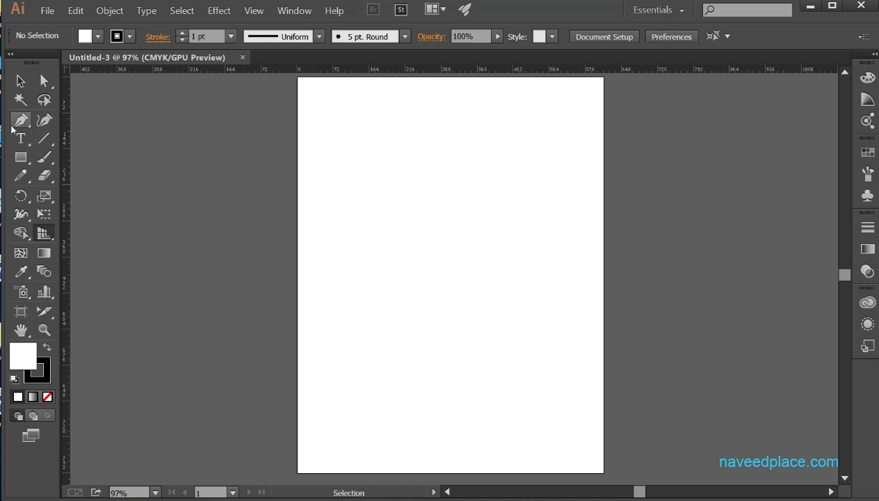
Draw a large white rectangle with a black stroke around the middle of the artboard
{"action": "left_click", "coordinate": [19, 159]}
{"action": "left_click_drag", "start_coordinate": [358, 189], "coordinate": [524, 380]}
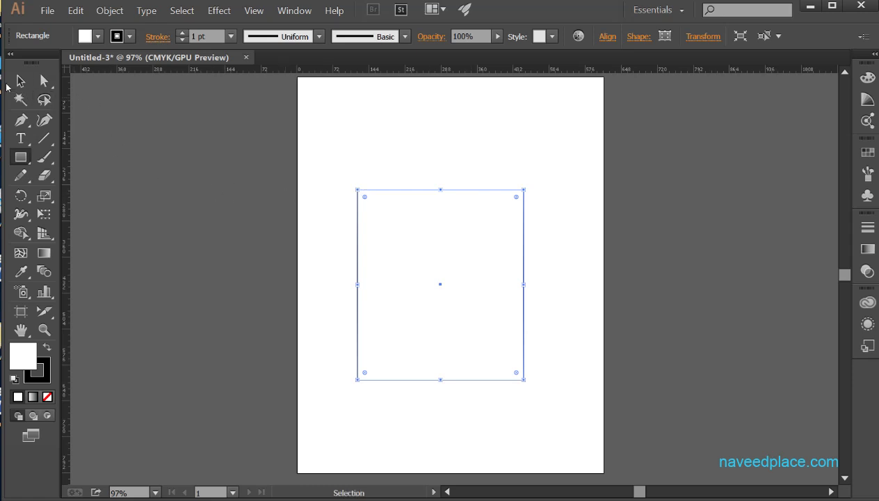
{"action": "left_click", "coordinate": [18, 83]}
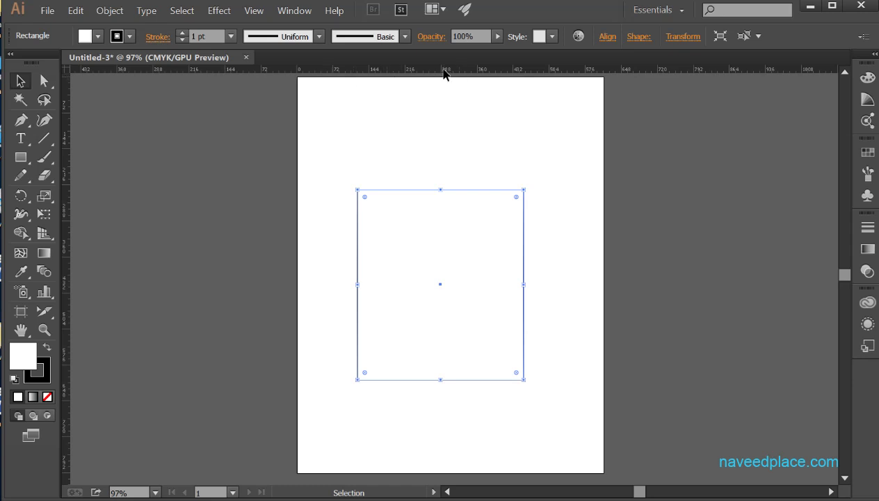
Place ruler guides around all four sides of the rectangle, plus a second horizontal guide just below its bottom edge
{"action": "left_click_drag", "start_coordinate": [443, 70], "coordinate": [451, 171]}
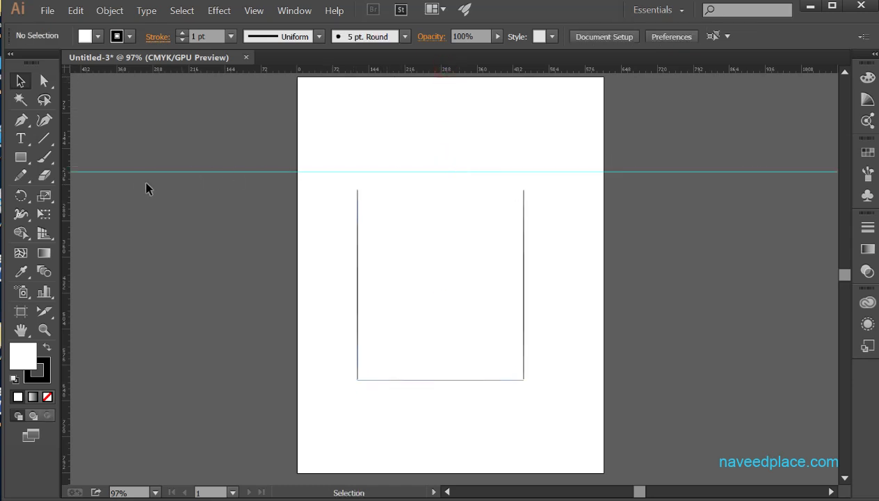
{"action": "left_click_drag", "start_coordinate": [66, 282], "coordinate": [342, 293]}
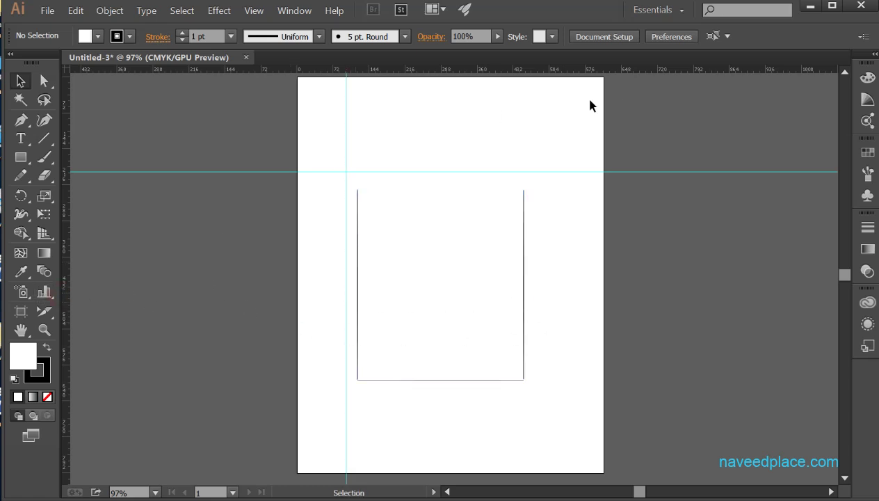
{"action": "left_click_drag", "start_coordinate": [600, 70], "coordinate": [583, 428]}
{"action": "left_click_drag", "start_coordinate": [65, 304], "coordinate": [568, 305]}
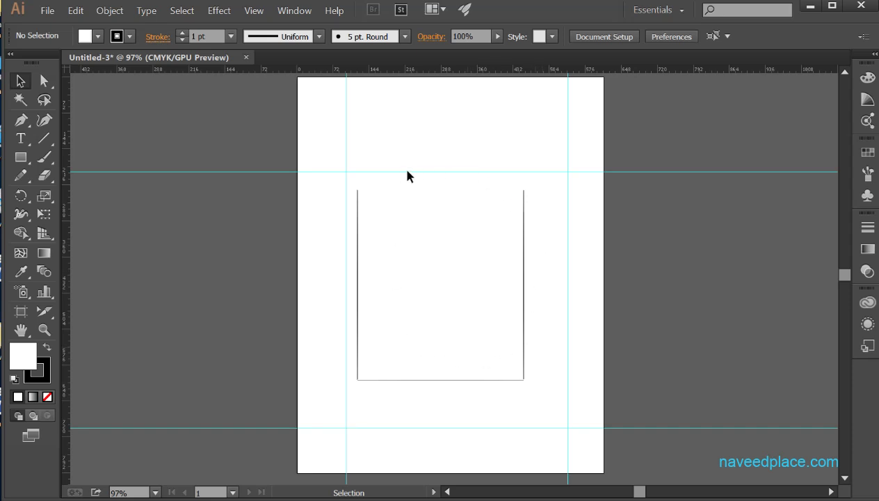
{"action": "left_click_drag", "start_coordinate": [408, 171], "coordinate": [410, 104]}
{"action": "left_click_drag", "start_coordinate": [426, 69], "coordinate": [441, 384]}
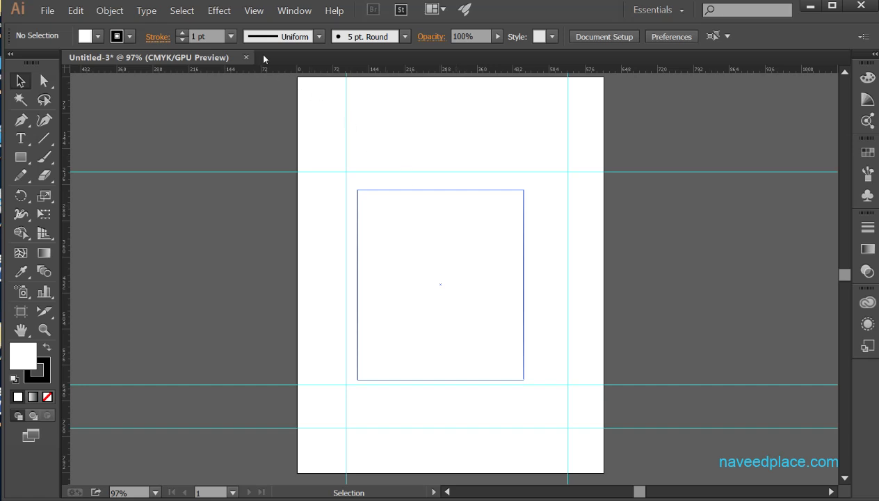
Select the rectangle and move it slightly to the right between the guides
{"action": "left_click", "coordinate": [254, 11]}
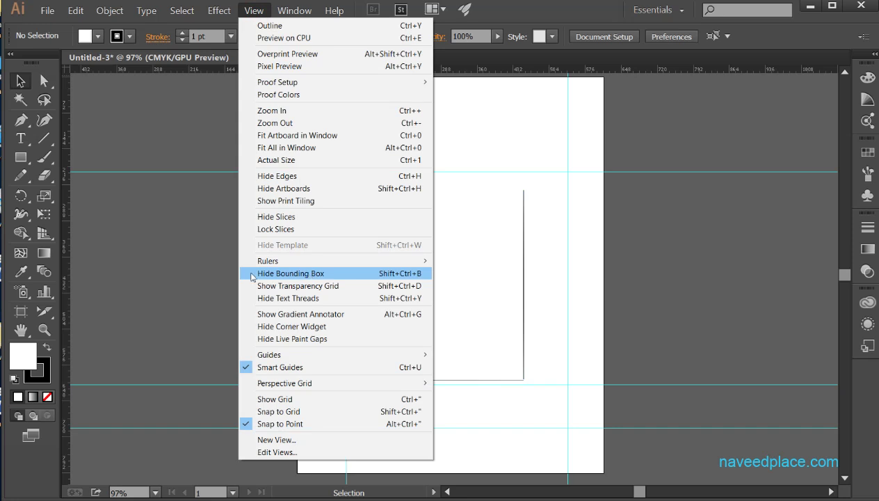
{"action": "left_click", "coordinate": [436, 259]}
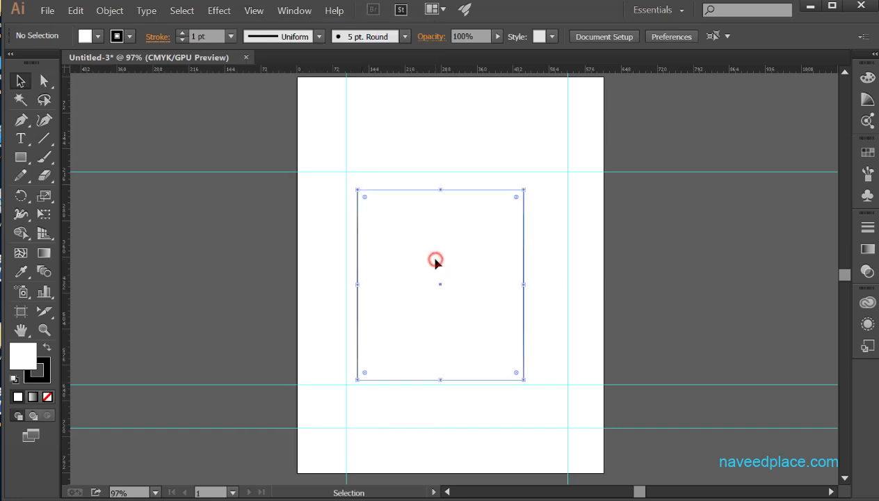
{"action": "left_click_drag", "start_coordinate": [465, 224], "coordinate": [449, 247]}
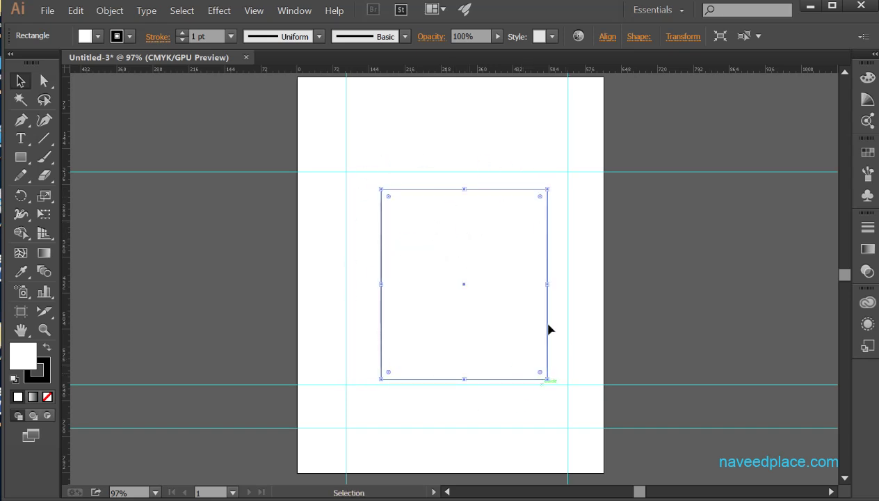
Hide the bounding box and move the rectangle back to the left
{"action": "left_click", "coordinate": [254, 11]}
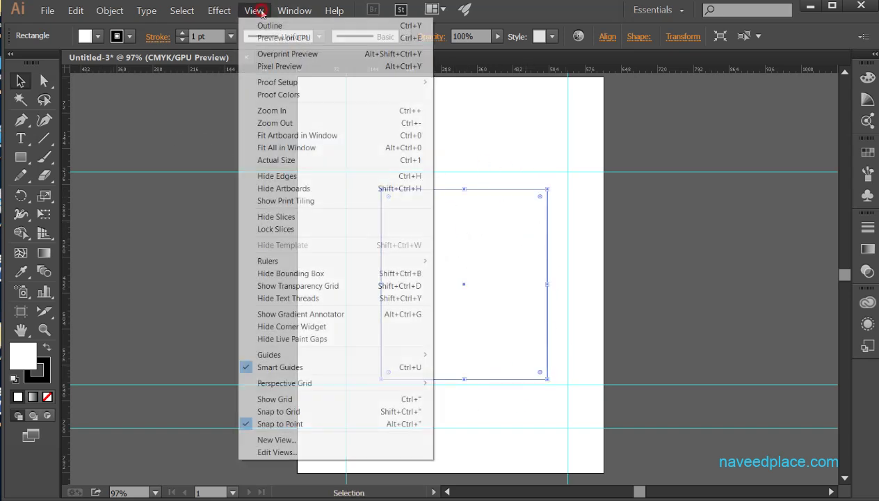
{"action": "left_click", "coordinate": [281, 273]}
{"action": "left_click_drag", "start_coordinate": [434, 201], "coordinate": [408, 204]}
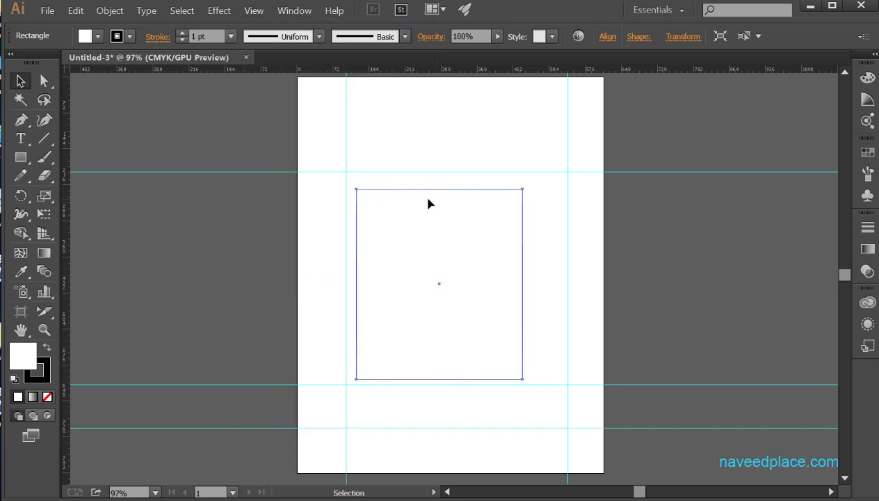
Reselect the rectangle and change its fill from the swatches to solid red
{"action": "left_click", "coordinate": [662, 283]}
{"action": "left_click", "coordinate": [479, 274]}
{"action": "left_click", "coordinate": [44, 330]}
{"action": "left_click", "coordinate": [418, 308]}
{"action": "left_click", "coordinate": [414, 306]}
{"action": "left_click", "coordinate": [461, 293]}
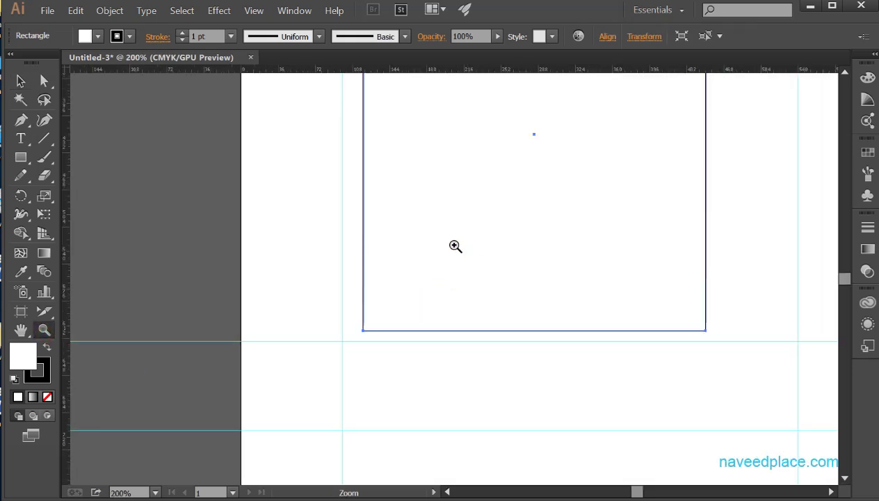
{"action": "key", "text": "space"}
{"action": "left_click_drag", "start_coordinate": [518, 199], "coordinate": [313, 358]}
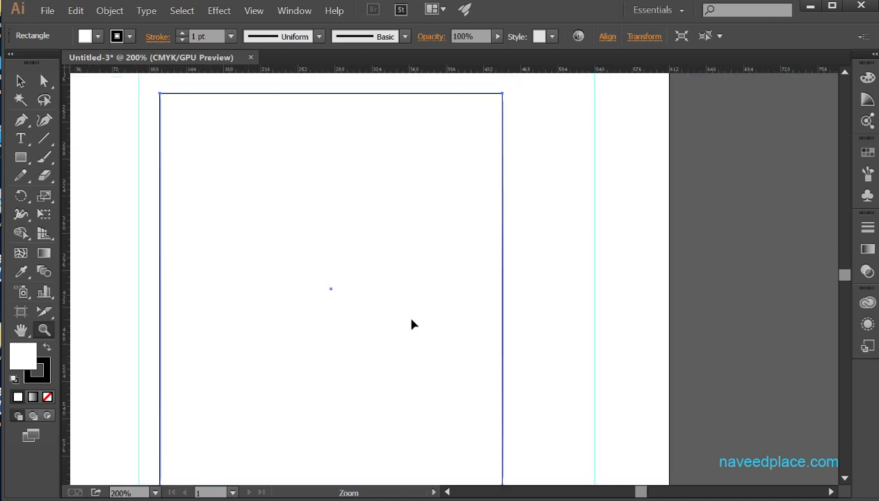
{"action": "key", "text": "ctrl+minus"}
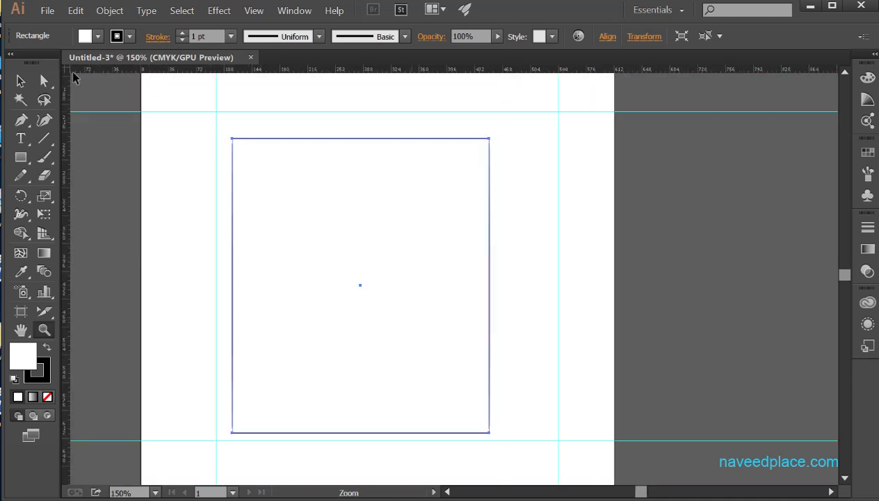
{"action": "left_click", "coordinate": [98, 37]}
{"action": "left_click", "coordinate": [34, 64]}
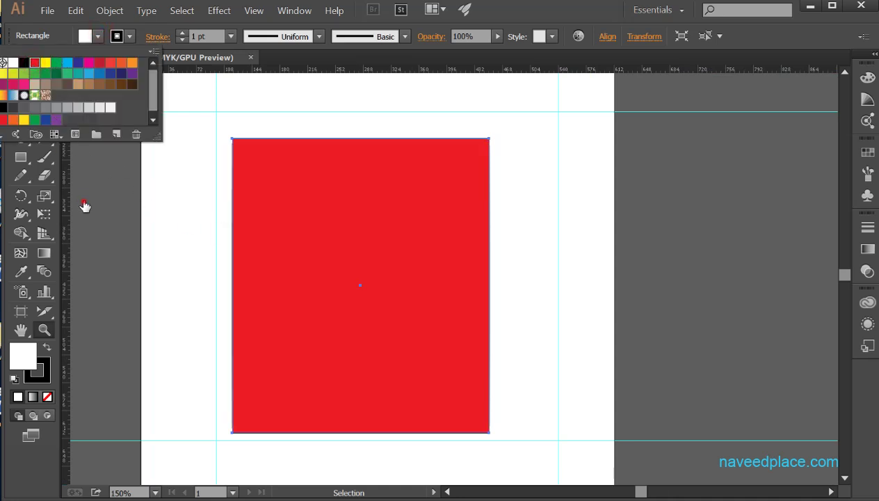
Turn the bounding box display back on for the selected red rectangle
{"action": "key", "text": "ctrl+="}
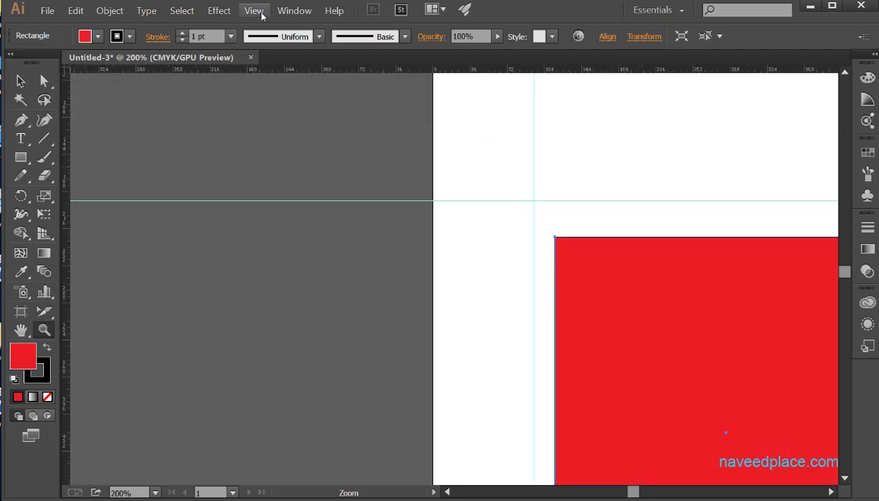
{"action": "left_click_drag", "start_coordinate": [518, 279], "coordinate": [261, 157]}
{"action": "key", "text": "v"}
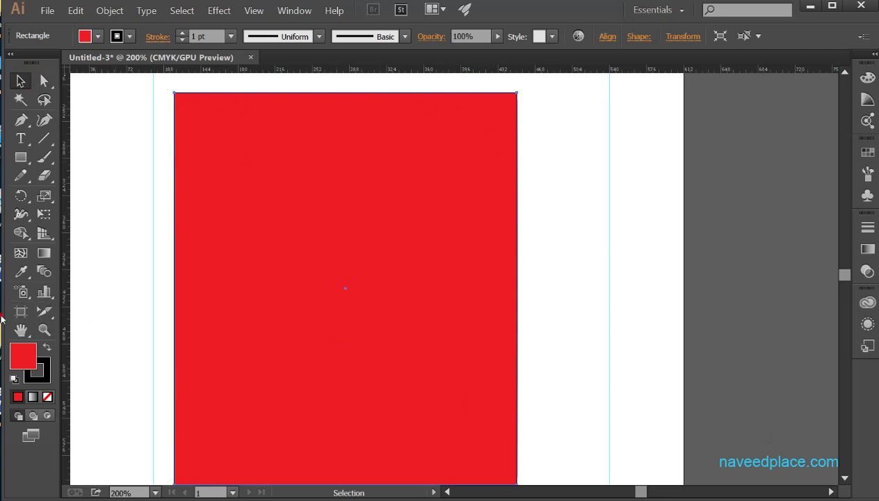
{"action": "left_click_drag", "start_coordinate": [1, 317], "coordinate": [3, 315]}
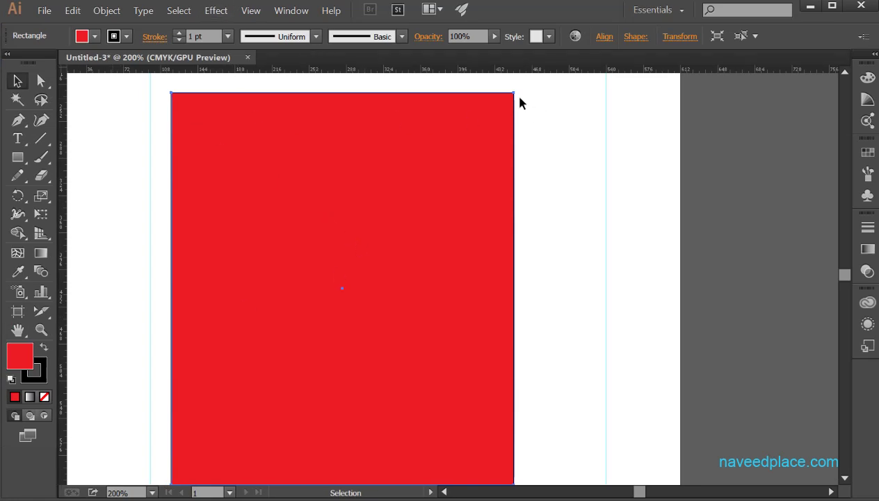
{"action": "left_click", "coordinate": [251, 10]}
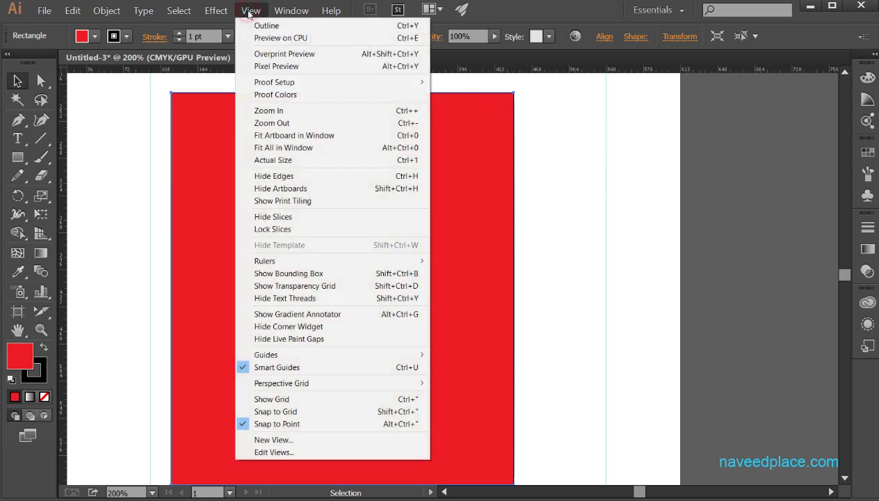
{"action": "left_click", "coordinate": [264, 273]}
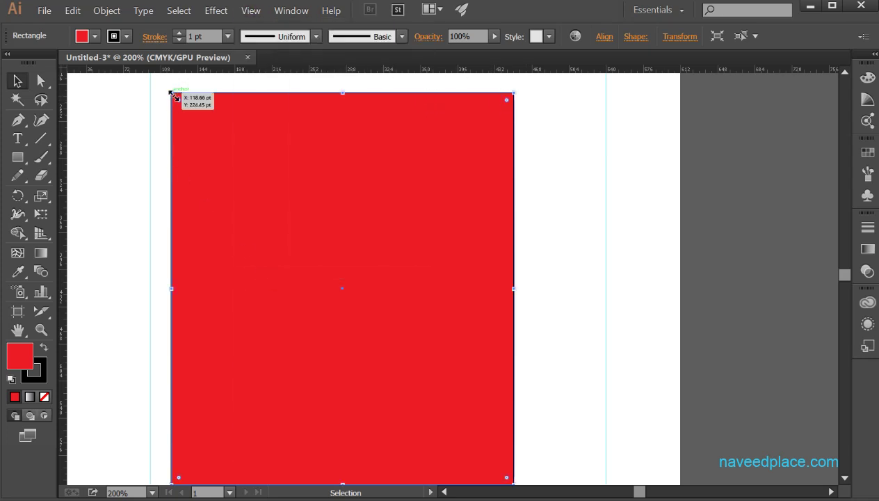
Shrink the red rectangle to about half its width with its bounding box handles, and reposition it between the vertical guides
{"action": "left_click_drag", "start_coordinate": [175, 97], "coordinate": [316, 216]}
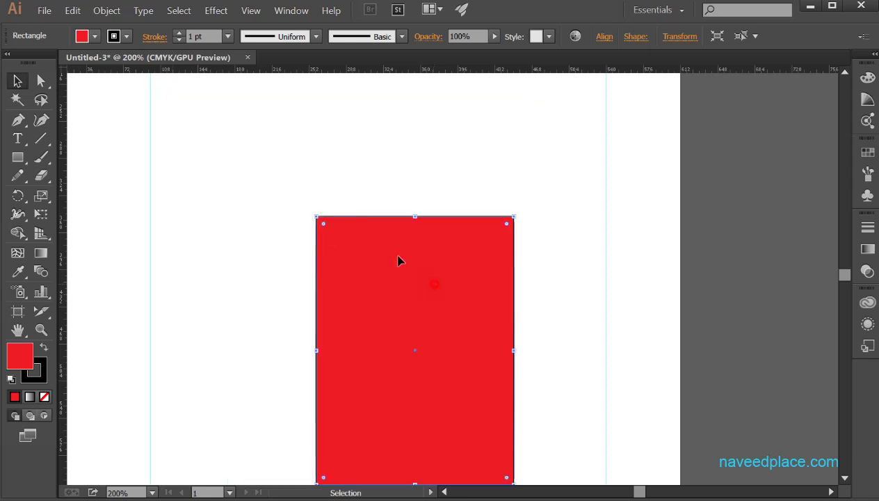
{"action": "left_click_drag", "start_coordinate": [437, 289], "coordinate": [337, 178]}
{"action": "left_click_drag", "start_coordinate": [214, 102], "coordinate": [235, 128]}
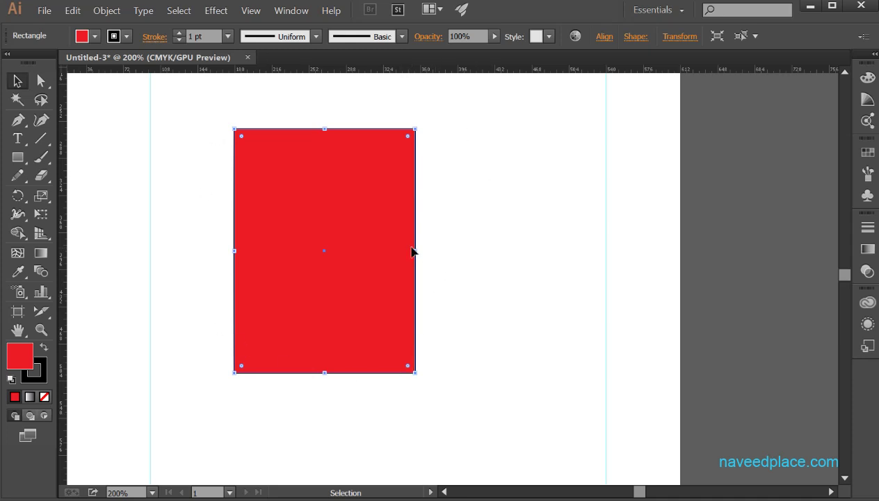
{"action": "mouse_move", "coordinate": [415, 251]}
{"action": "left_mouse_down"}
{"action": "mouse_move", "coordinate": [456, 250]}
{"action": "mouse_move", "coordinate": [409, 250]}
{"action": "left_mouse_up"}
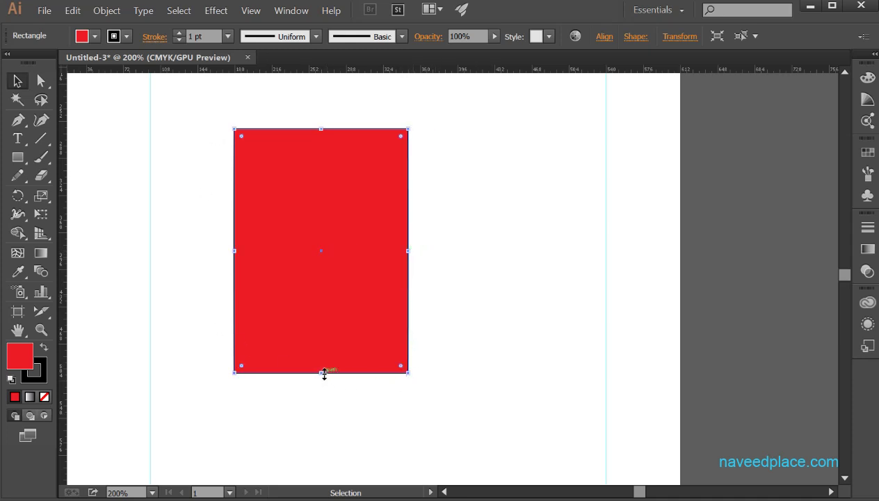
{"action": "left_click_drag", "start_coordinate": [324, 374], "coordinate": [324, 399]}
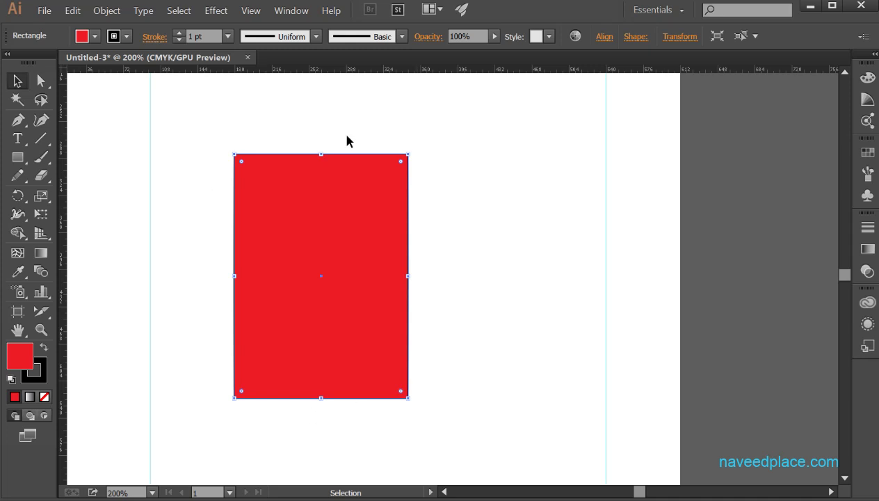
Hide the bounding box again and deselect the red rectangle
{"action": "left_click", "coordinate": [249, 11]}
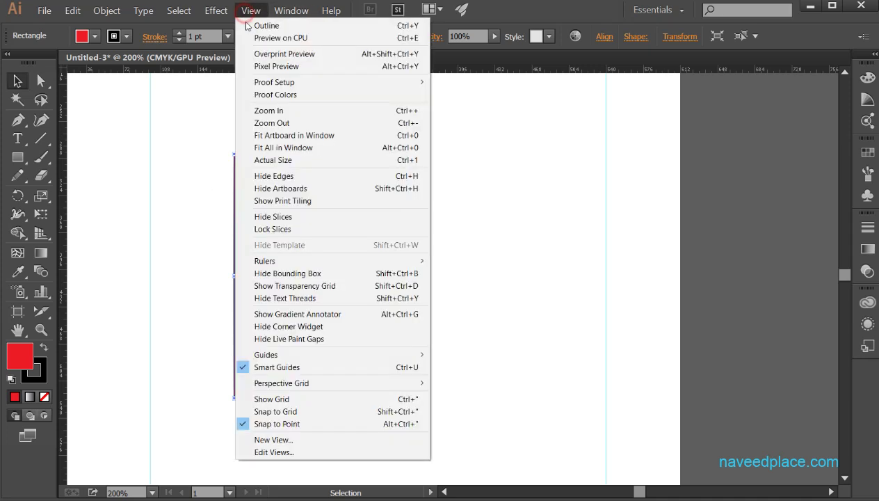
{"action": "left_click", "coordinate": [268, 276]}
{"action": "left_click", "coordinate": [626, 368]}
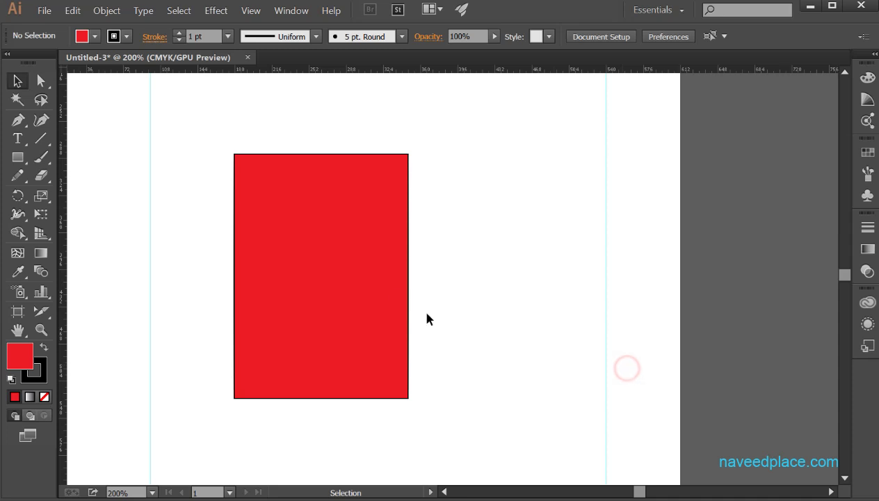
Select the red rectangle, nudge it slightly to the right, and show its bounding box again
{"action": "left_click", "coordinate": [378, 281]}
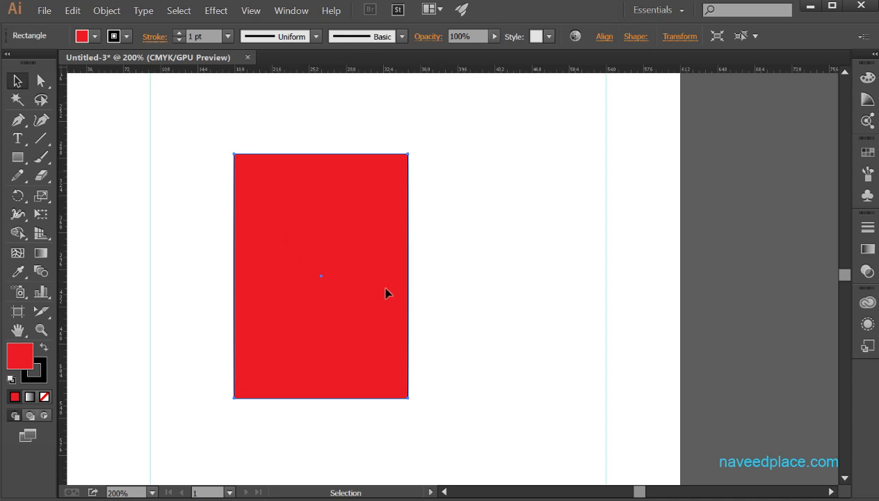
{"action": "left_click_drag", "start_coordinate": [411, 277], "coordinate": [419, 277]}
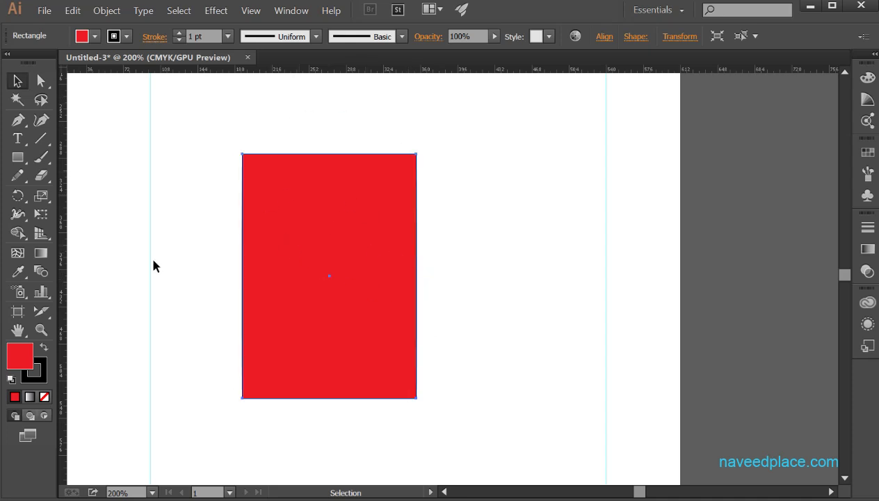
{"action": "left_click", "coordinate": [250, 10]}
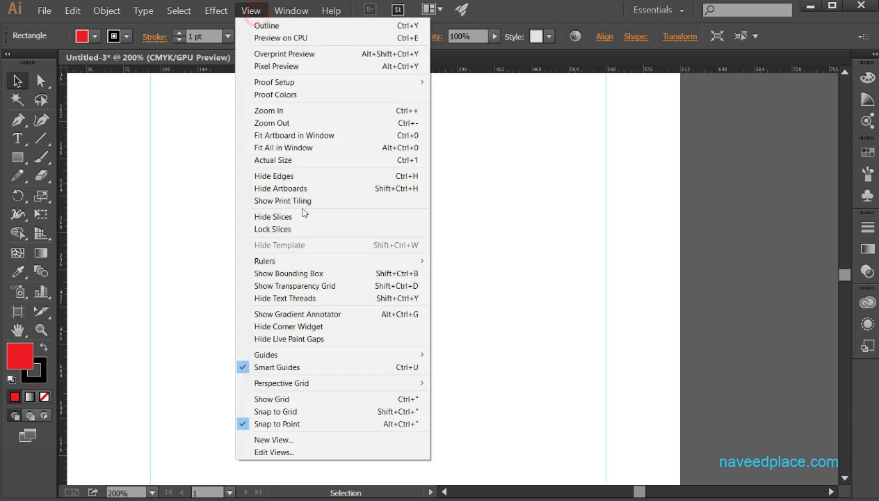
{"action": "left_click", "coordinate": [308, 276]}
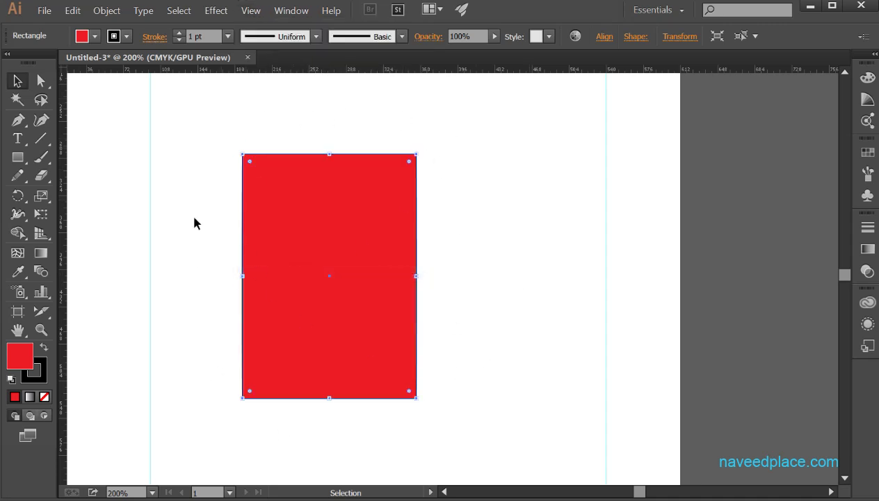
Show the transparency grid behind the whole artboard and the red rectangle
{"action": "left_click", "coordinate": [254, 10]}
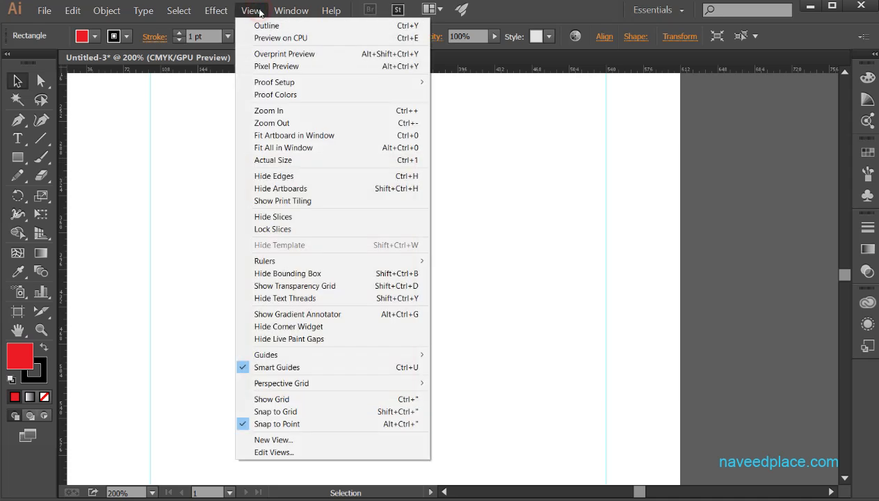
{"action": "left_click", "coordinate": [286, 286]}
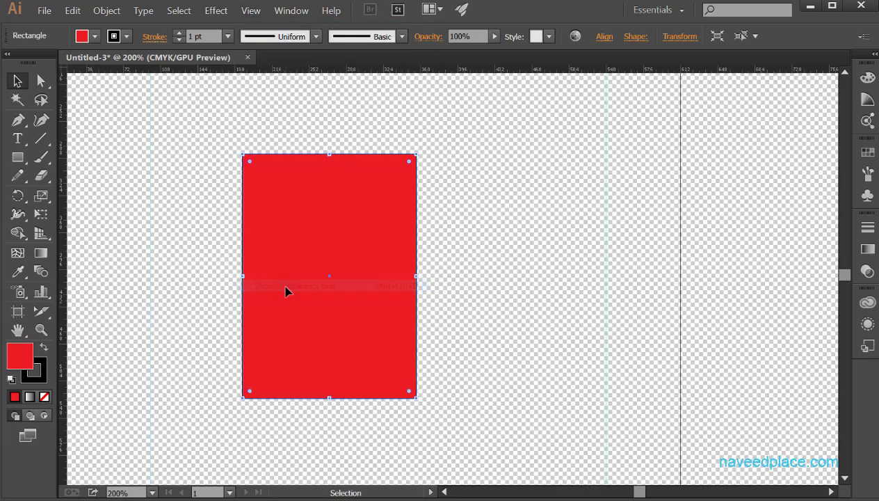
{"action": "left_click", "coordinate": [41, 330]}
{"action": "left_click", "coordinate": [586, 319], "text": "alt"}
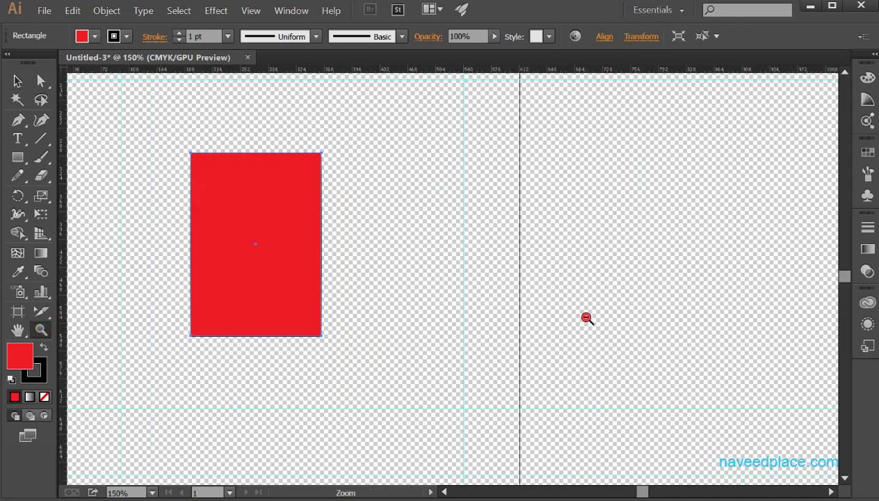
{"action": "left_click", "coordinate": [586, 318], "text": "alt"}
{"action": "left_click", "coordinate": [585, 318], "text": "alt"}
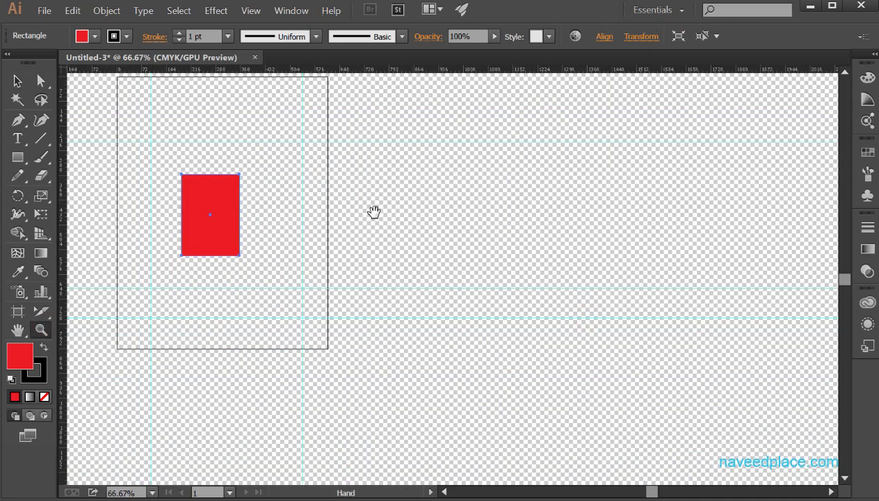
{"action": "left_click_drag", "start_coordinate": [377, 220], "coordinate": [492, 221]}
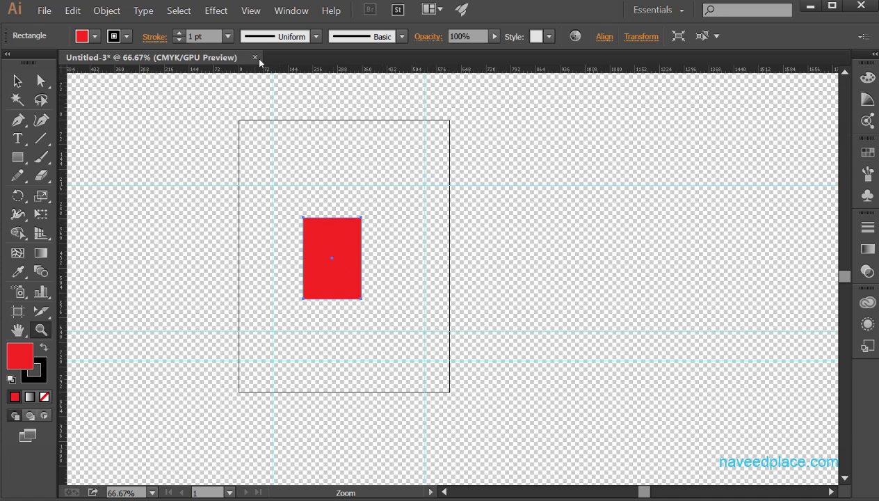
Hide the transparency grid again to restore the white artboard
{"action": "key", "text": "ctrl"}
{"action": "left_click", "coordinate": [251, 11]}
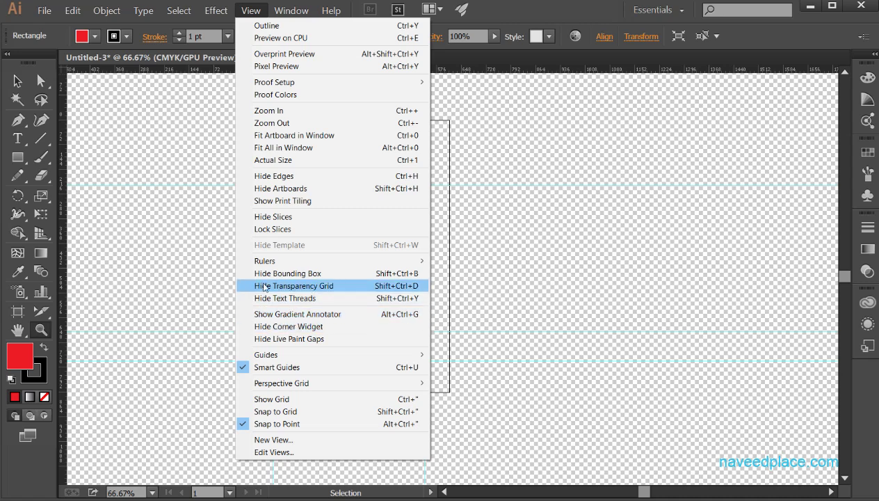
{"action": "left_click", "coordinate": [344, 286]}
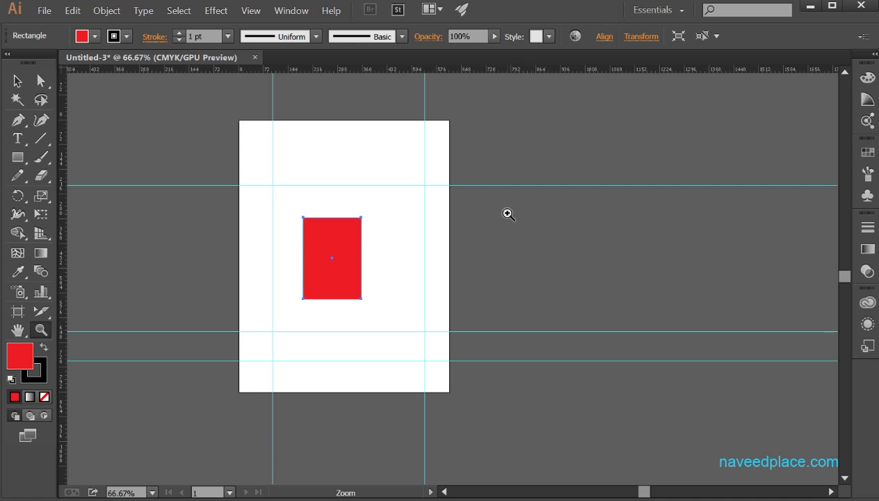
{"action": "left_click", "coordinate": [255, 12]}
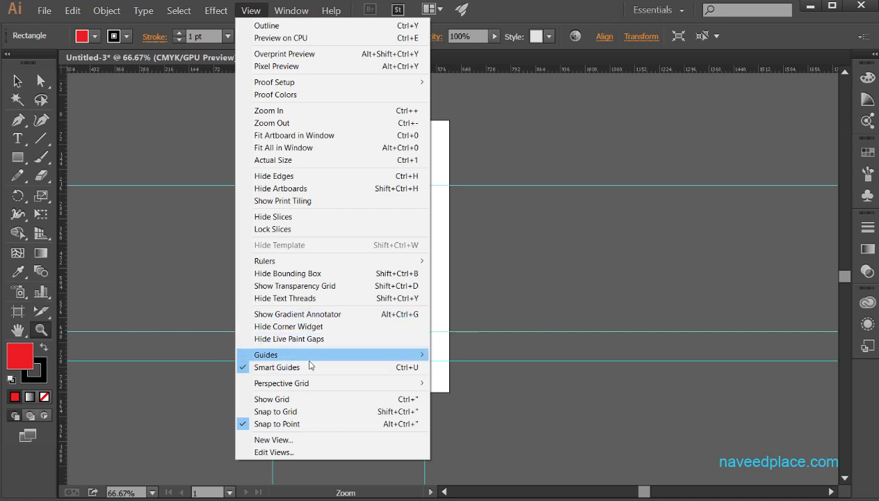
{"action": "mouse_move", "coordinate": [299, 359]}
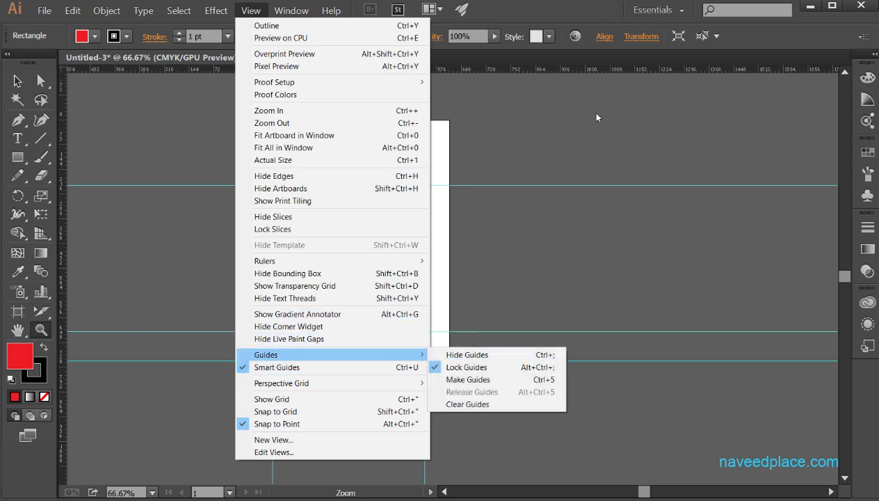
{"action": "left_click", "coordinate": [586, 230]}
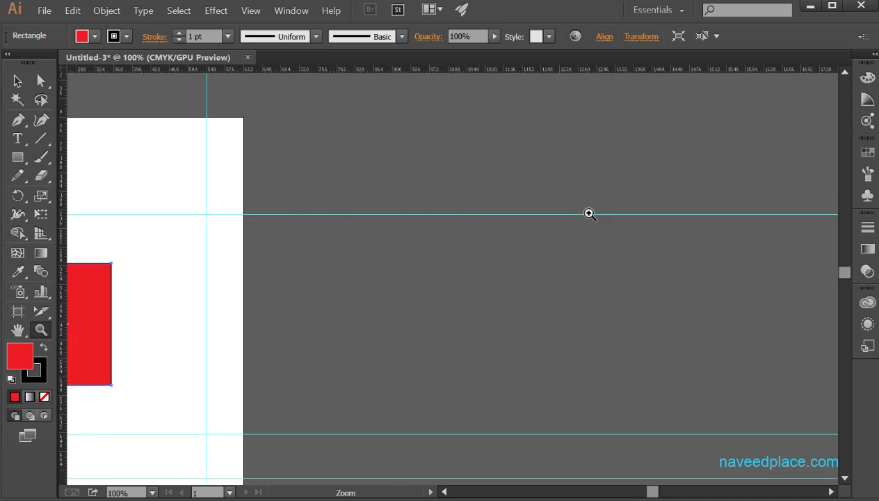
Unlock the guides and move the horizontal guide above the red rectangle further up the artboard
{"action": "left_click_drag", "start_coordinate": [292, 302], "coordinate": [554, 285]}
{"action": "key", "text": "v"}
{"action": "left_click", "coordinate": [215, 10]}
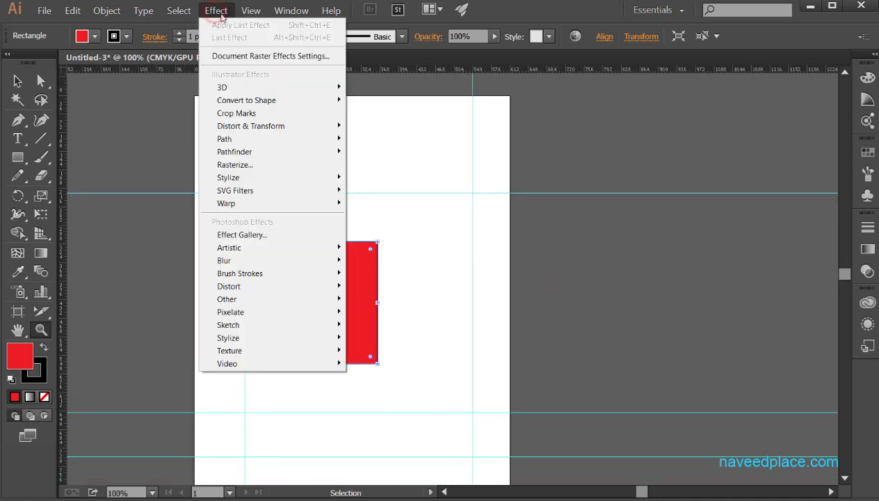
{"action": "mouse_move", "coordinate": [250, 11]}
{"action": "mouse_move", "coordinate": [293, 357]}
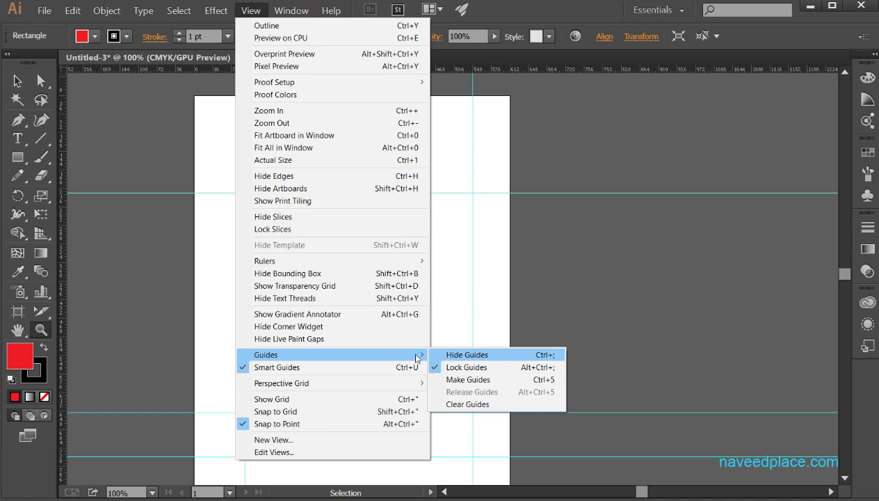
{"action": "left_click", "coordinate": [467, 367]}
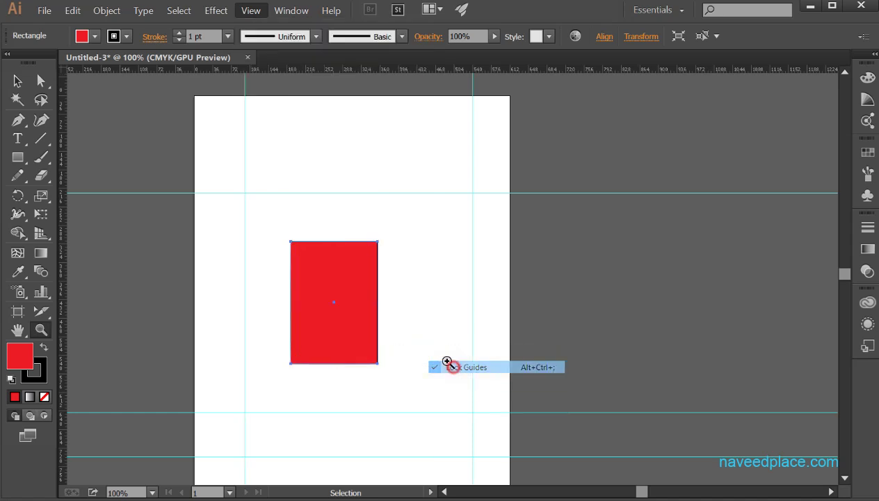
{"action": "key", "text": "v"}
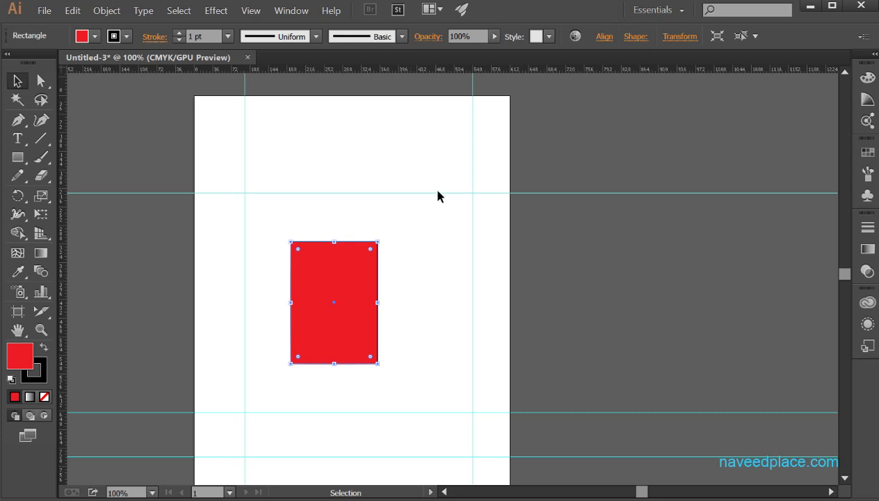
{"action": "left_click_drag", "start_coordinate": [440, 196], "coordinate": [449, 161]}
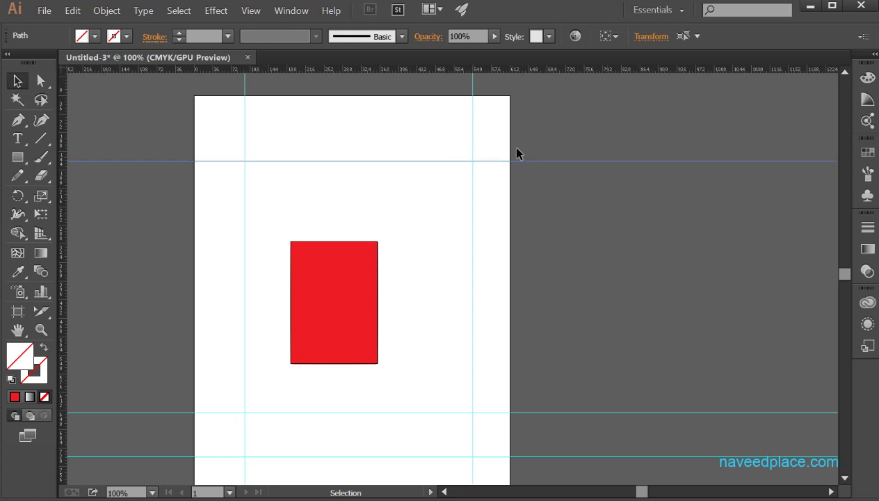
Lock the guides and try to move one near the artboard's upper right corner
{"action": "left_click", "coordinate": [252, 11]}
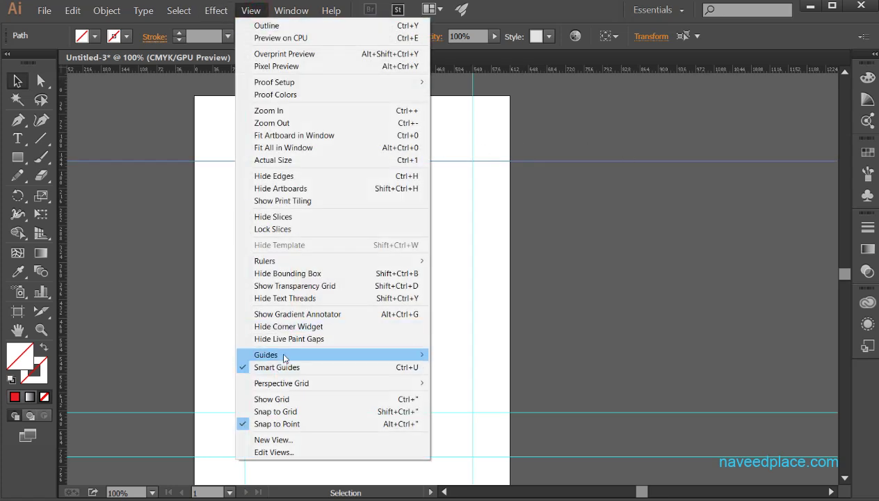
{"action": "left_click", "coordinate": [467, 368]}
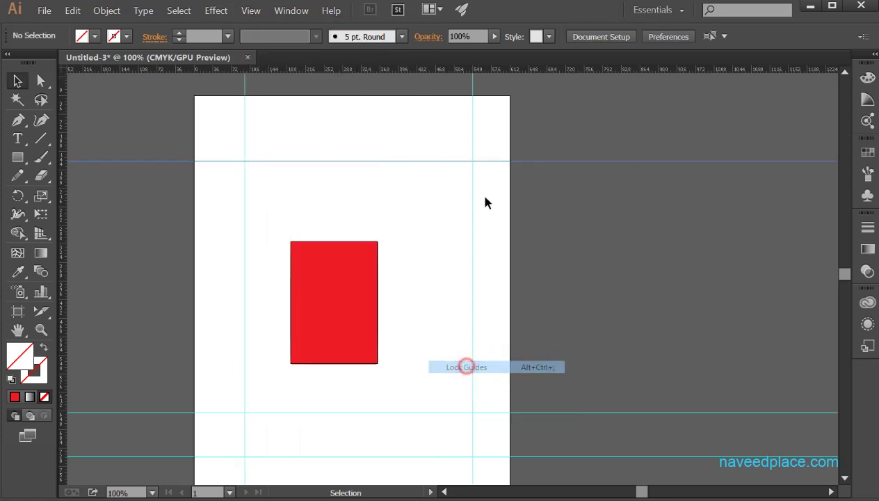
{"action": "mouse_move", "coordinate": [481, 157]}
{"action": "left_mouse_down"}
{"action": "mouse_move", "coordinate": [485, 191]}
{"action": "mouse_move", "coordinate": [480, 147]}
{"action": "left_mouse_up"}
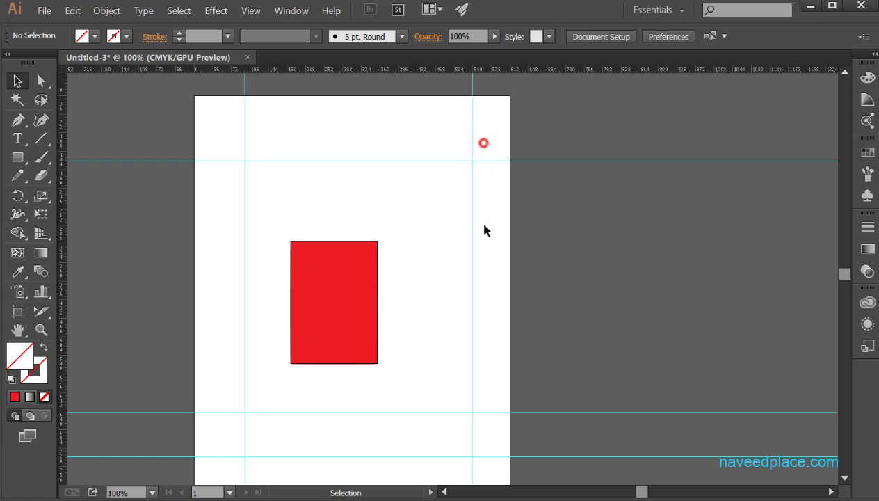
Unlock the guides again
{"action": "left_click", "coordinate": [252, 10]}
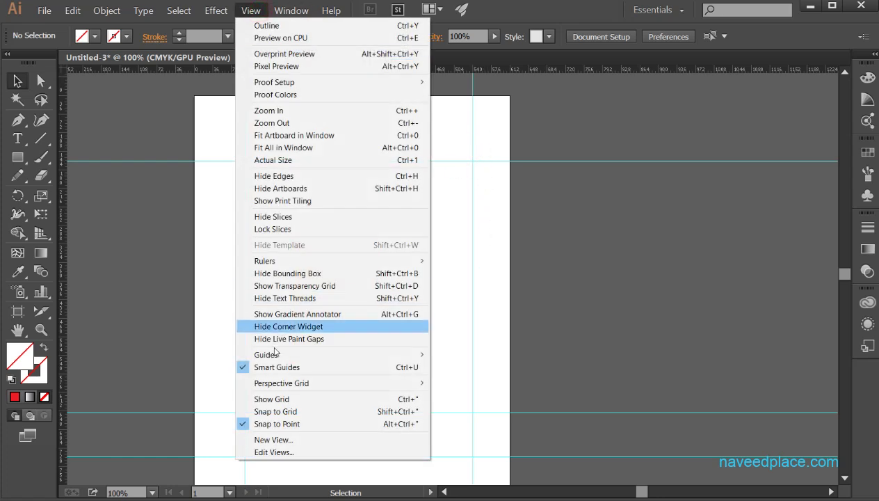
{"action": "mouse_move", "coordinate": [411, 356]}
{"action": "left_click", "coordinate": [467, 368]}
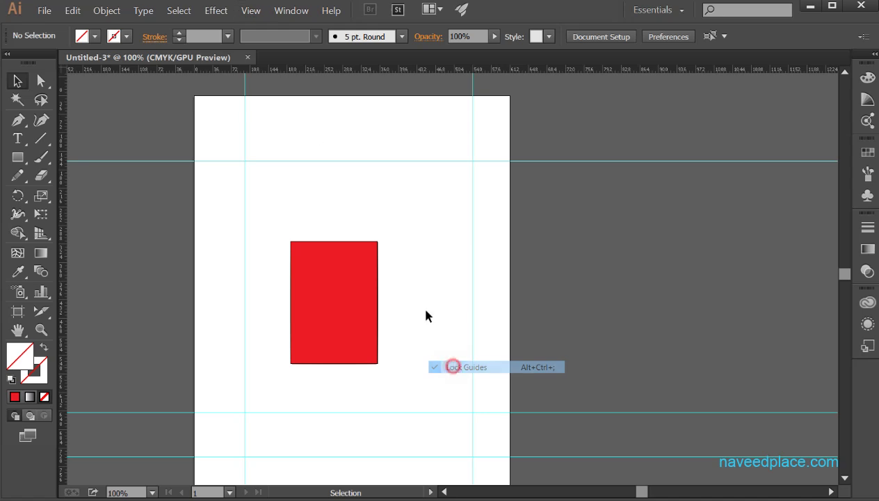
Hide all the guides and show them again
{"action": "left_click", "coordinate": [251, 10]}
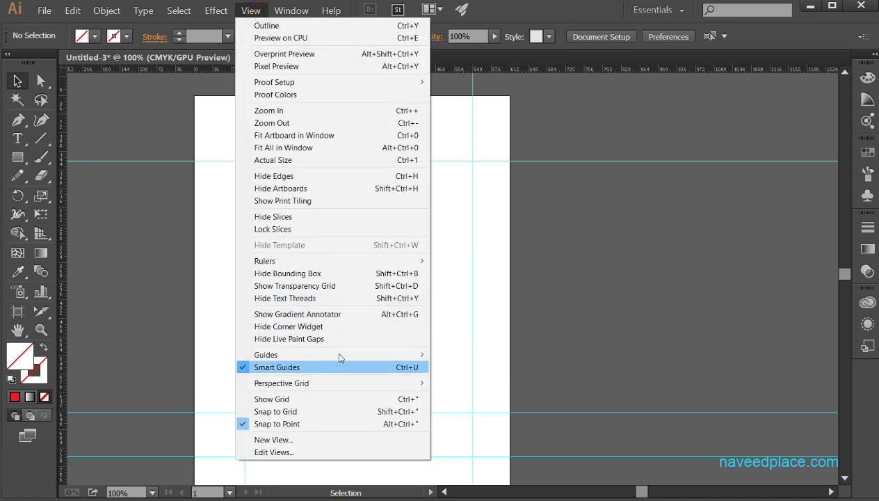
{"action": "mouse_move", "coordinate": [356, 354]}
{"action": "left_click", "coordinate": [451, 354]}
{"action": "left_click", "coordinate": [261, 12]}
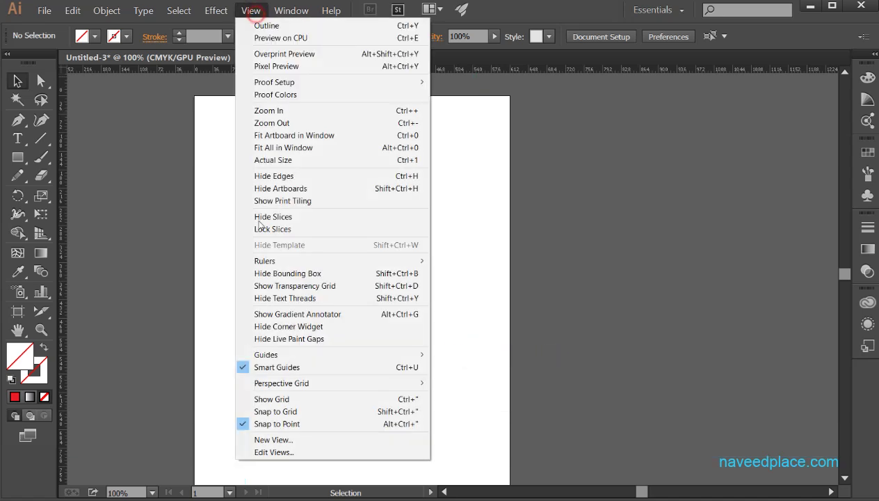
{"action": "mouse_move", "coordinate": [295, 355]}
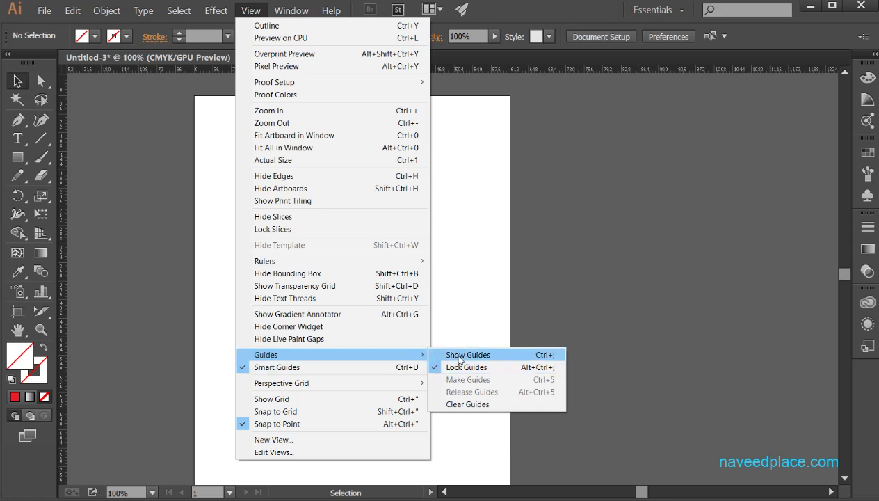
{"action": "left_click", "coordinate": [459, 355]}
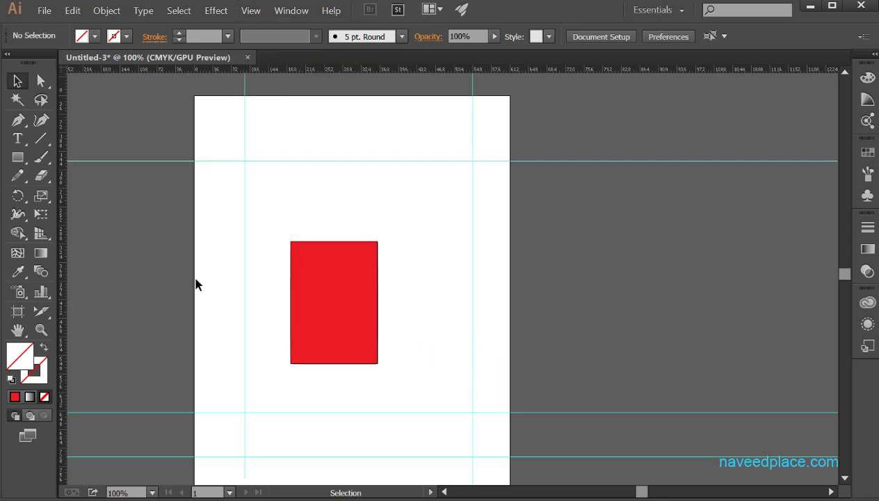
Clear all guides from the document
{"action": "left_click", "coordinate": [251, 11]}
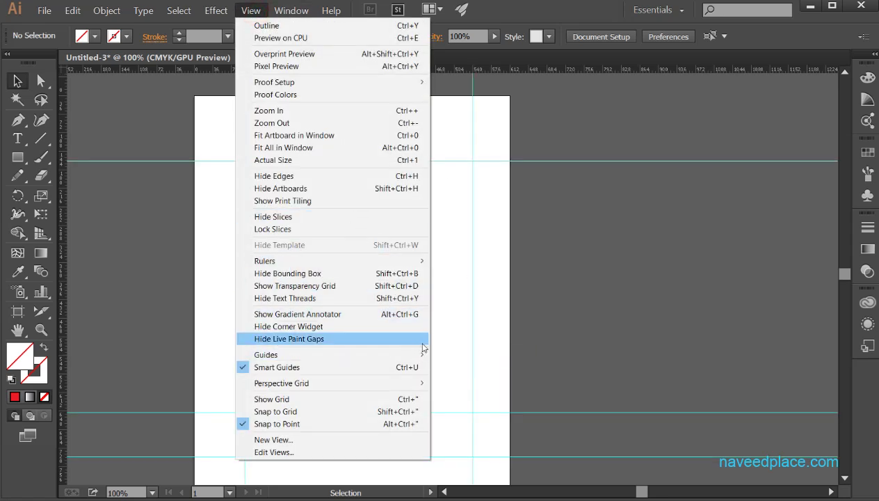
{"action": "mouse_move", "coordinate": [426, 355]}
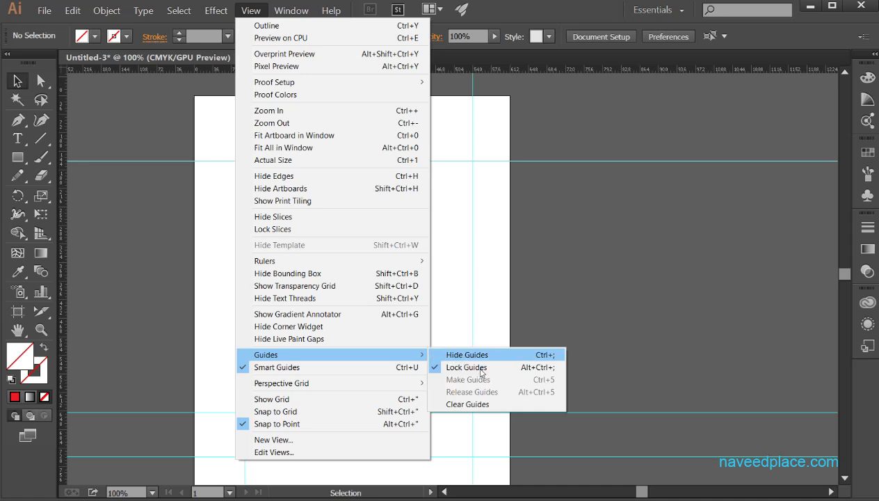
{"action": "left_click", "coordinate": [475, 405]}
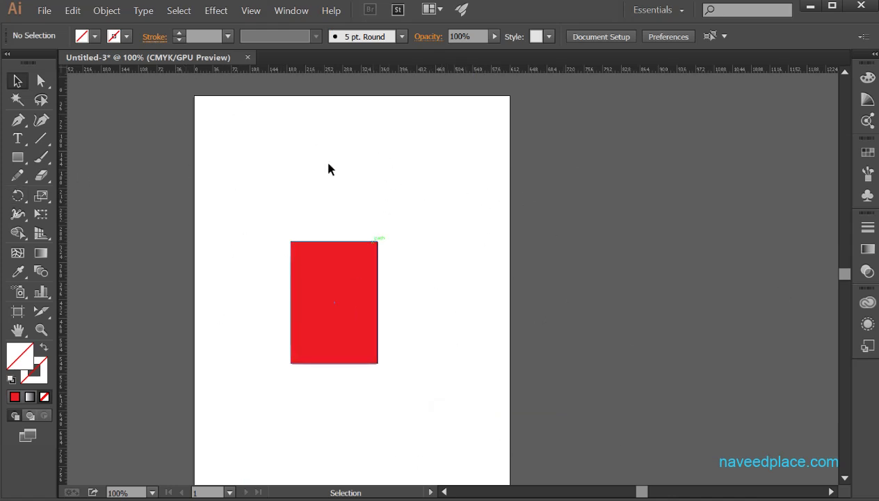
Turn off Smart Guides
{"action": "left_click", "coordinate": [251, 11]}
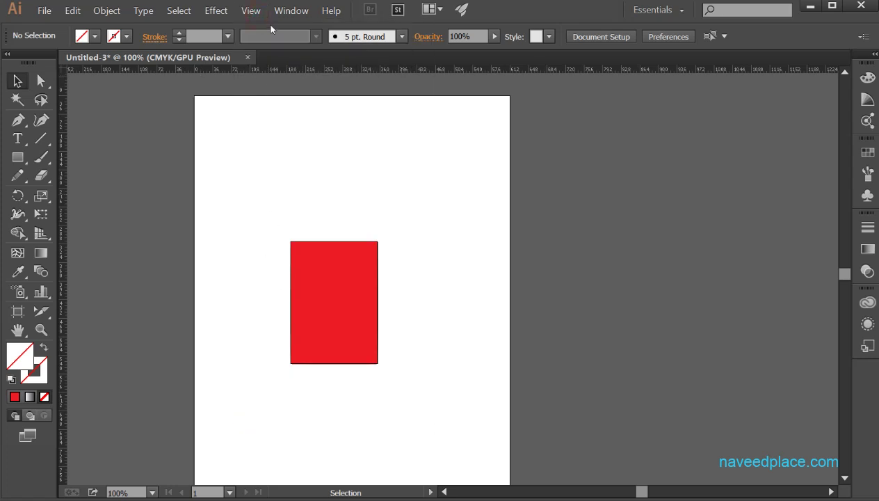
{"action": "left_click", "coordinate": [252, 10]}
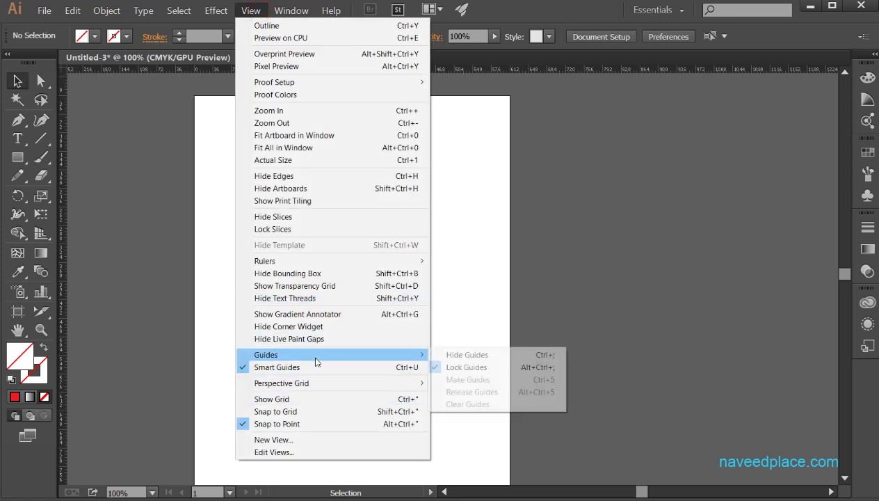
{"action": "left_click", "coordinate": [420, 367]}
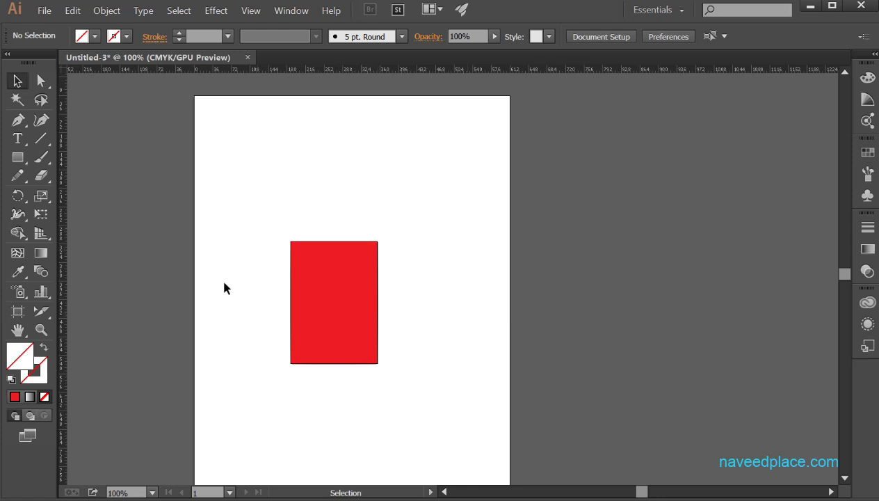
Draw a second, larger rectangle beside the red one, aligning its upper edge with the red rectangle's upper edge
{"action": "left_click", "coordinate": [41, 332]}
{"action": "left_click", "coordinate": [291, 284]}
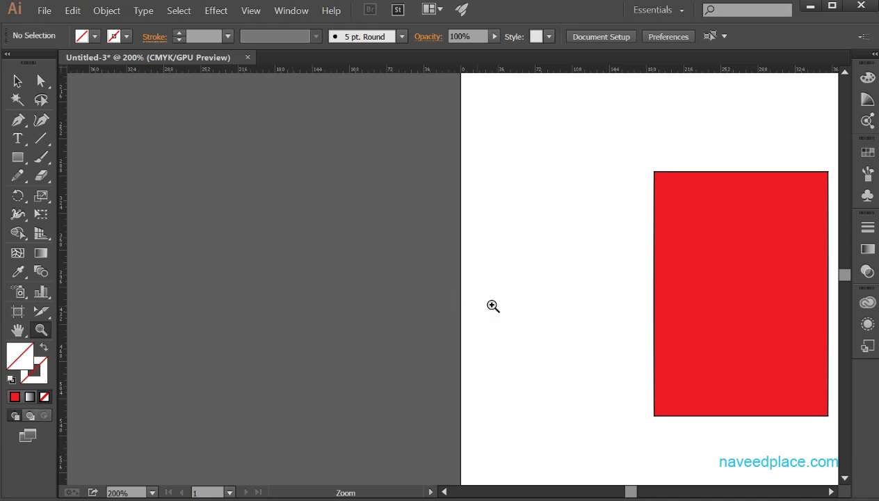
{"action": "left_click_drag", "start_coordinate": [497, 304], "coordinate": [3, 294]}
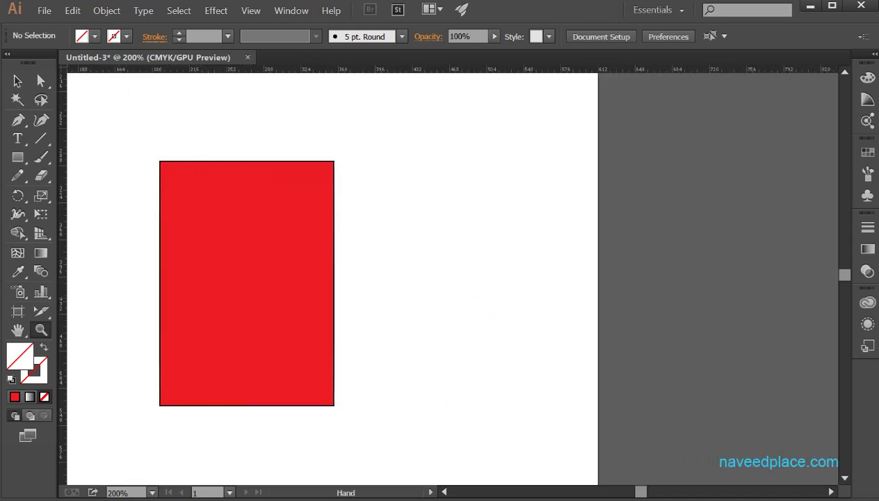
{"action": "left_click", "coordinate": [17, 158]}
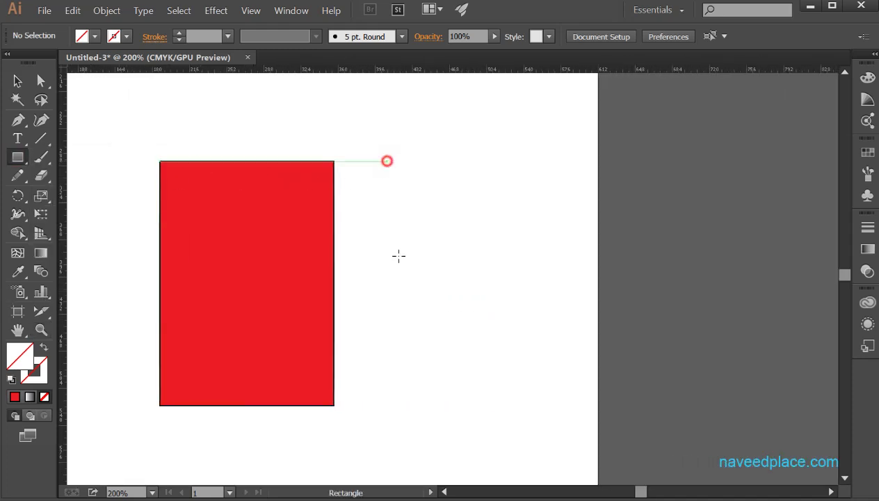
{"action": "mouse_move", "coordinate": [387, 161]}
{"action": "left_mouse_down"}
{"action": "mouse_move", "coordinate": [545, 428]}
{"action": "mouse_move", "coordinate": [597, 434]}
{"action": "left_mouse_up"}
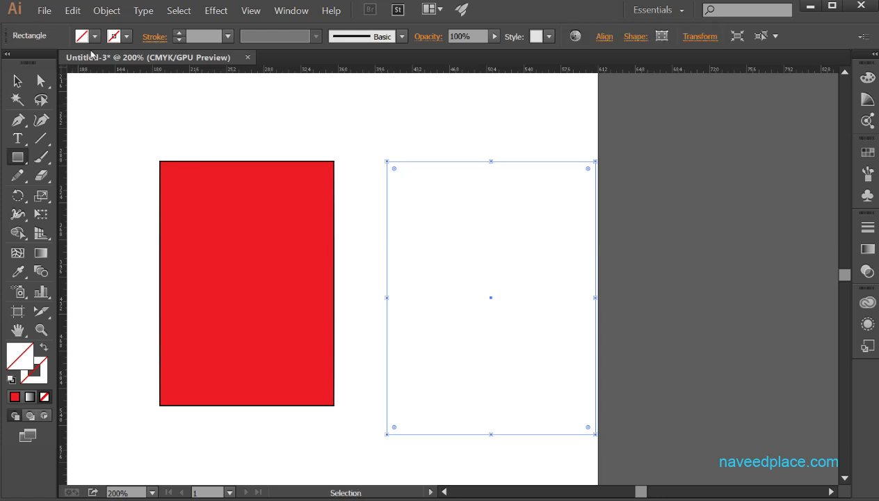
Fill the new rectangle with yellow
{"action": "left_click", "coordinate": [95, 36]}
{"action": "left_click", "coordinate": [45, 62]}
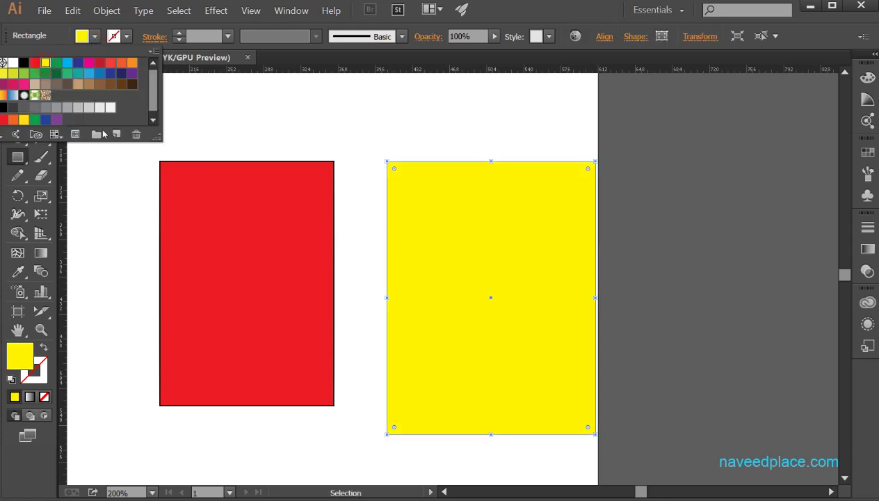
{"action": "left_click", "coordinate": [191, 137]}
Move the yellow rectangle around using Smart Guides to compare its alignment with the red one, leaving it just beside the red rectangle
{"action": "left_click", "coordinate": [17, 81]}
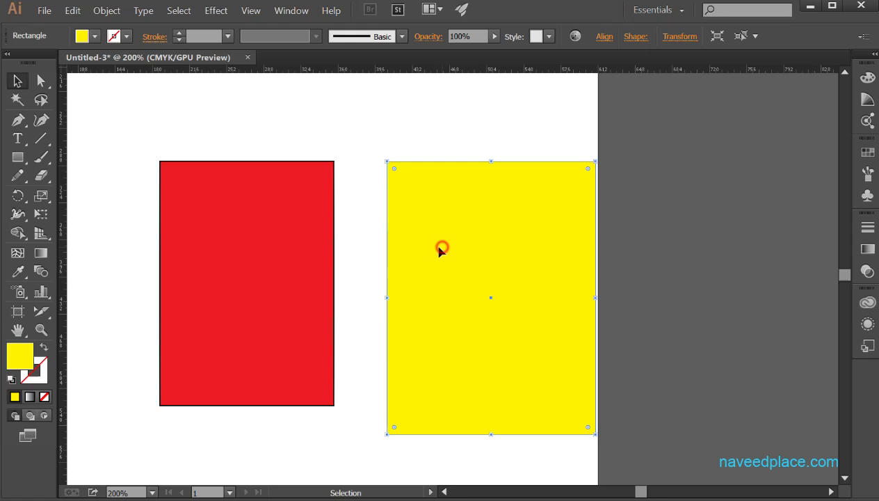
{"action": "left_click_drag", "start_coordinate": [440, 248], "coordinate": [398, 253]}
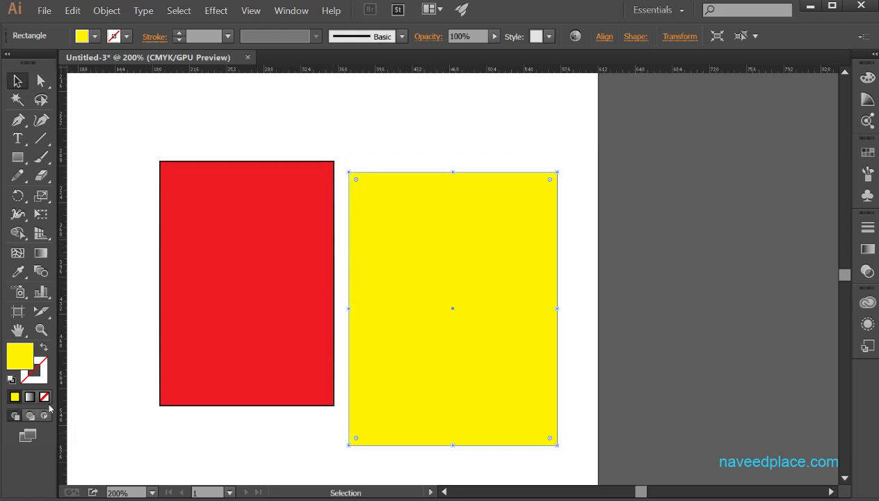
{"action": "left_click", "coordinate": [41, 330]}
{"action": "left_click", "coordinate": [292, 254]}
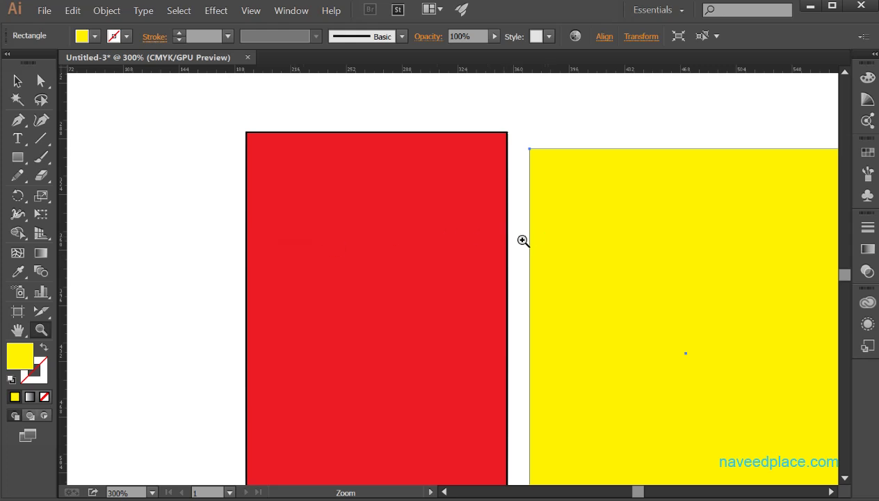
{"action": "left_click", "coordinate": [17, 82]}
{"action": "left_click_drag", "start_coordinate": [584, 216], "coordinate": [597, 199]}
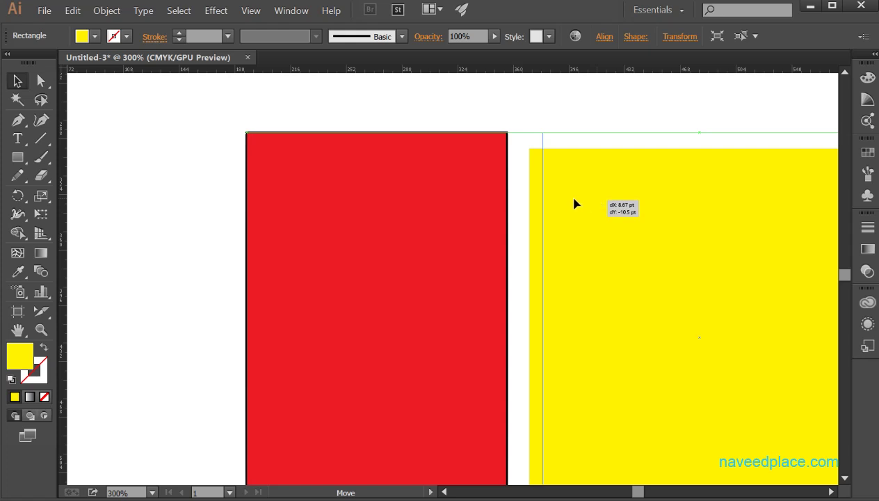
{"action": "left_click_drag", "start_coordinate": [574, 201], "coordinate": [274, 294]}
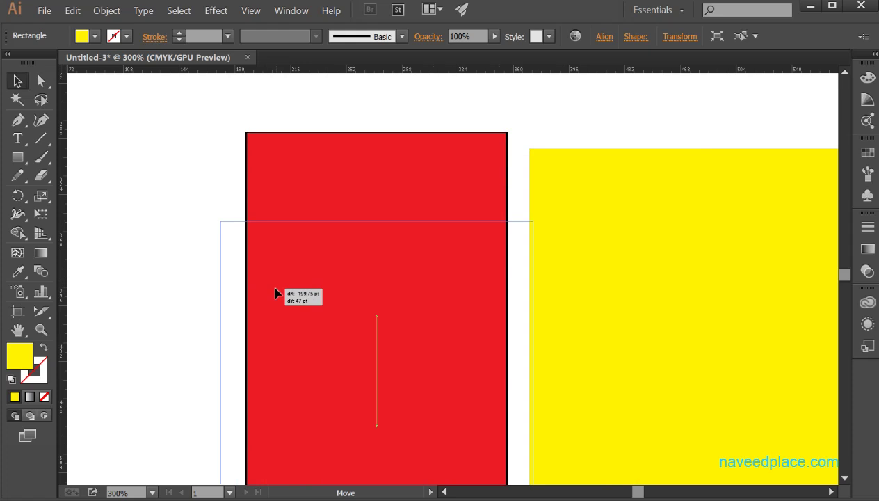
{"action": "left_click_drag", "start_coordinate": [283, 252], "coordinate": [577, 202]}
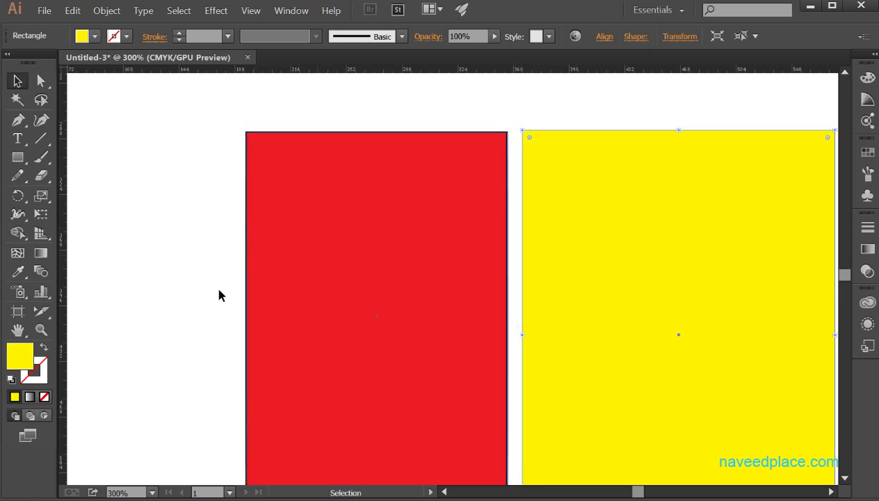
Show the perspective grid over the artboard containing both rectangles
{"action": "left_click", "coordinate": [249, 13]}
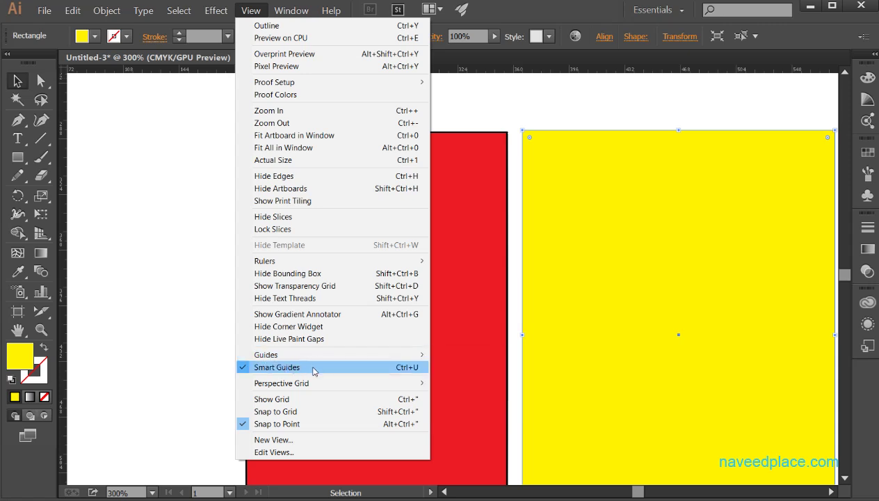
{"action": "mouse_move", "coordinate": [306, 387]}
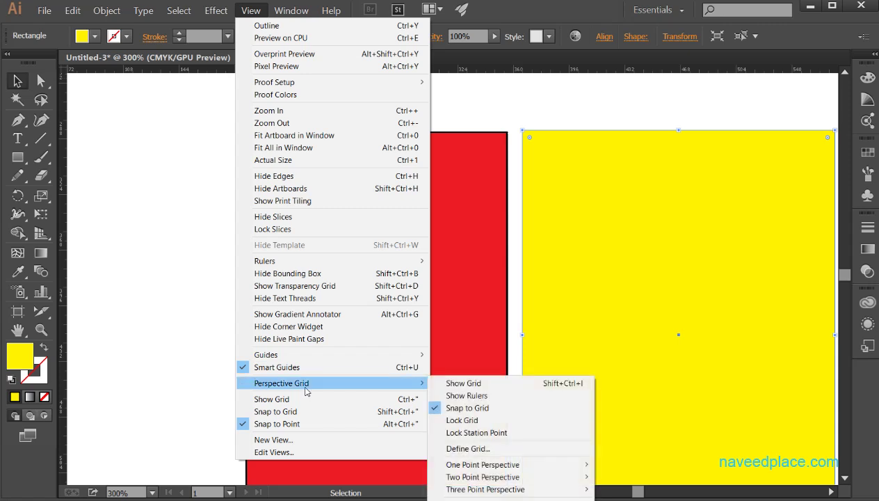
{"action": "left_click", "coordinate": [583, 277]}
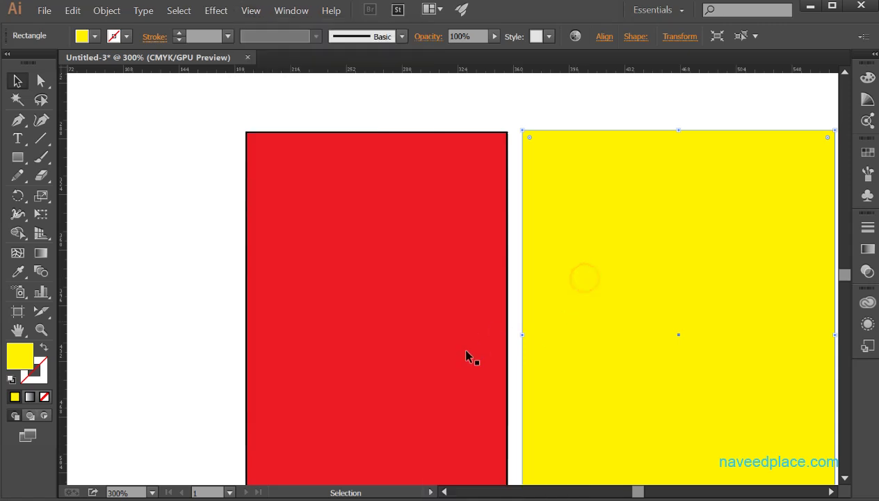
{"action": "left_click", "coordinate": [40, 330]}
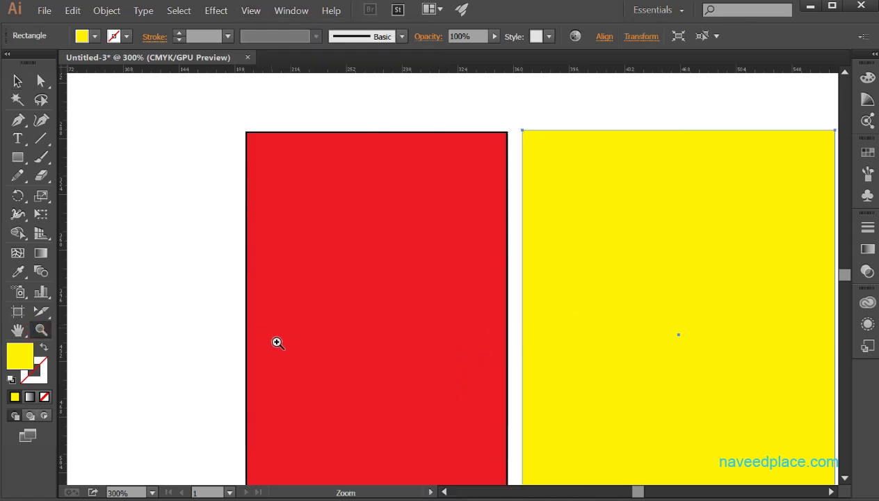
{"action": "left_click", "coordinate": [279, 344], "text": "alt"}
{"action": "left_click_drag", "start_coordinate": [732, 338], "coordinate": [398, 360]}
{"action": "left_click", "coordinate": [18, 80]}
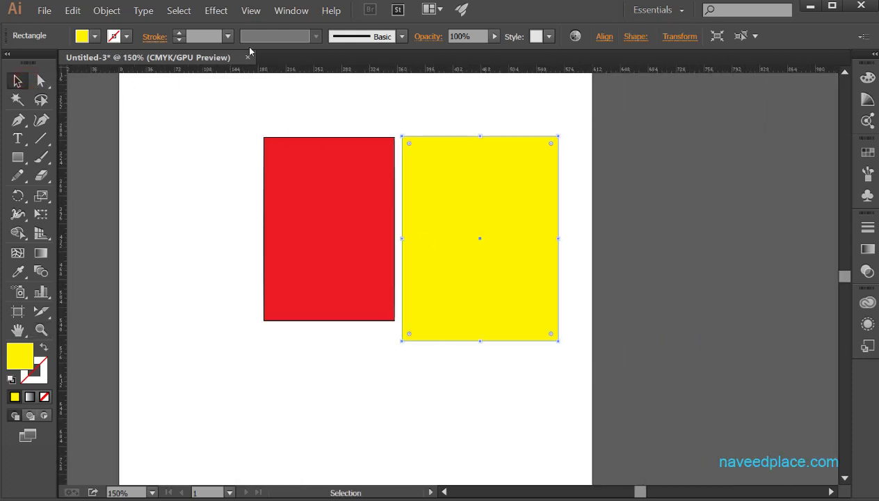
{"action": "left_click", "coordinate": [252, 10]}
{"action": "mouse_move", "coordinate": [292, 385]}
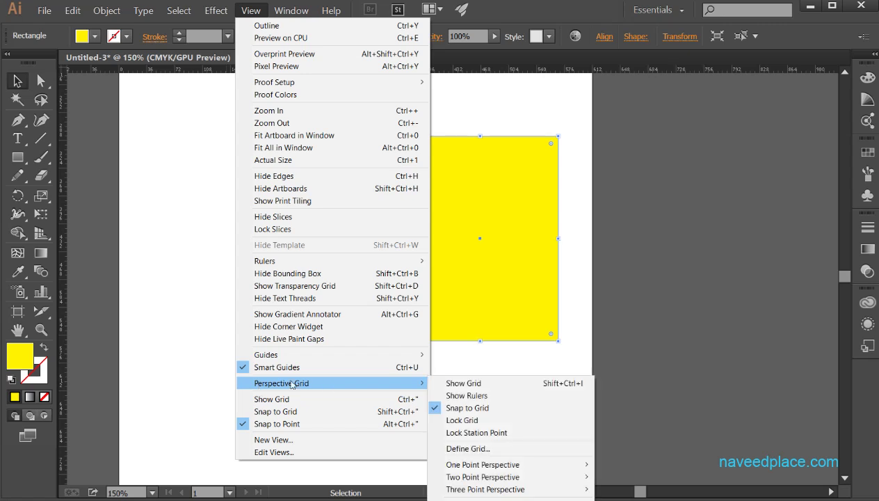
{"action": "left_click", "coordinate": [477, 387]}
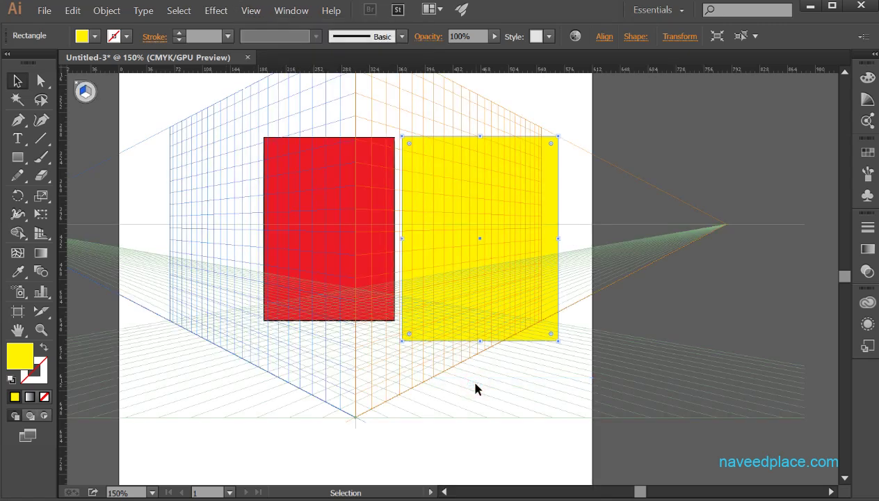
Activate the Perspective Grid tool and review the perspective grid options, including the one-, two- and three-point presets
{"action": "left_click", "coordinate": [40, 233]}
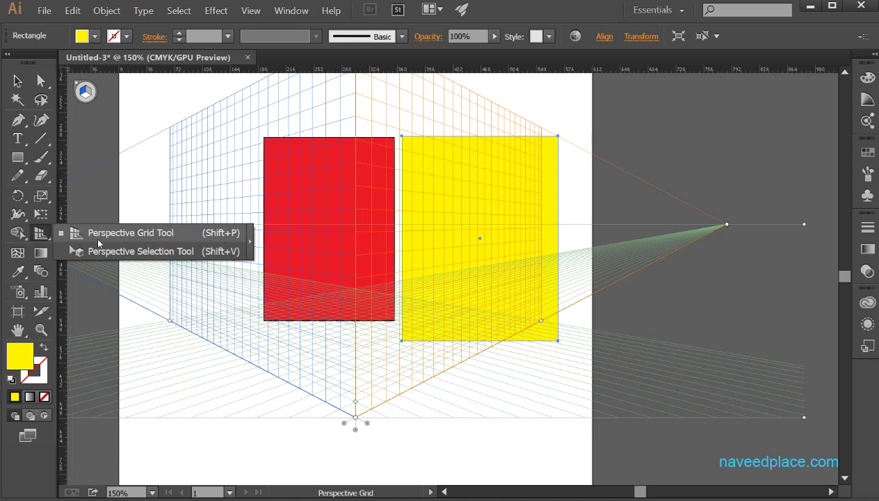
{"action": "left_click", "coordinate": [222, 418]}
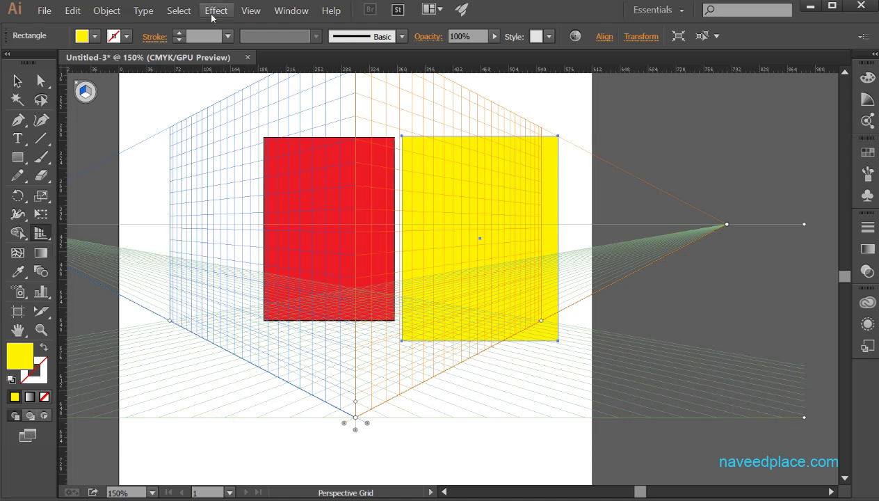
{"action": "left_click", "coordinate": [249, 11]}
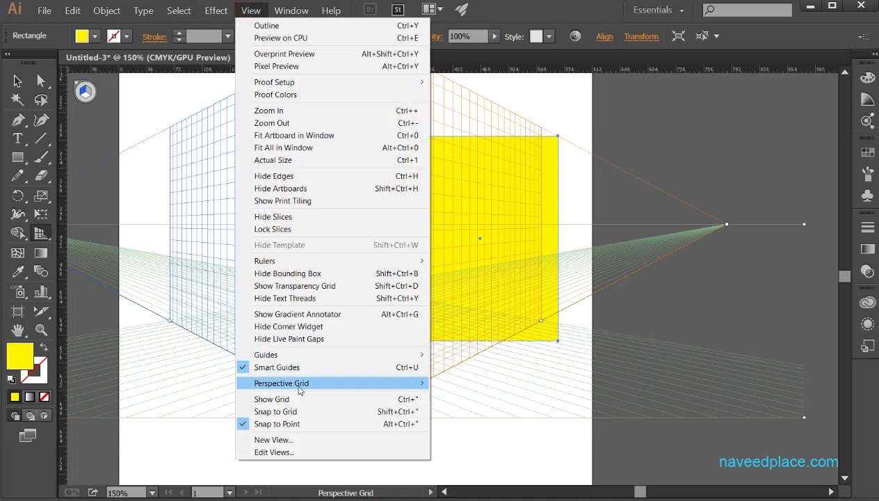
{"action": "mouse_move", "coordinate": [300, 391]}
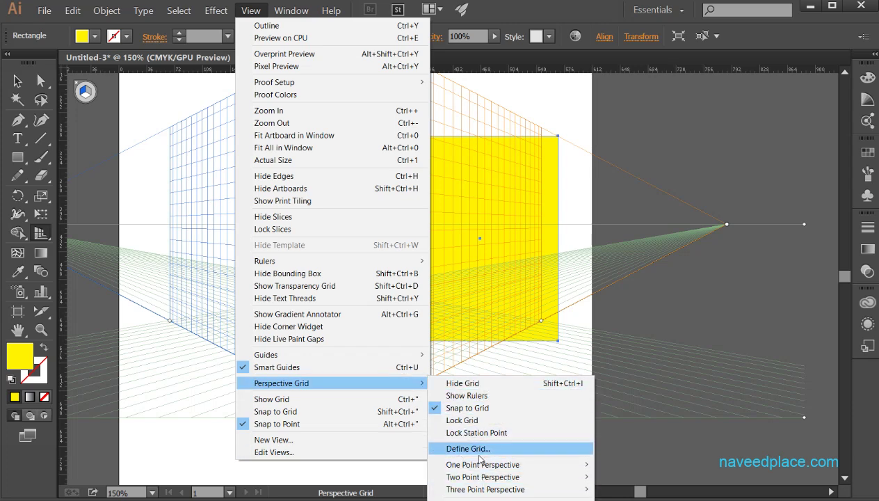
{"action": "mouse_move", "coordinate": [479, 480]}
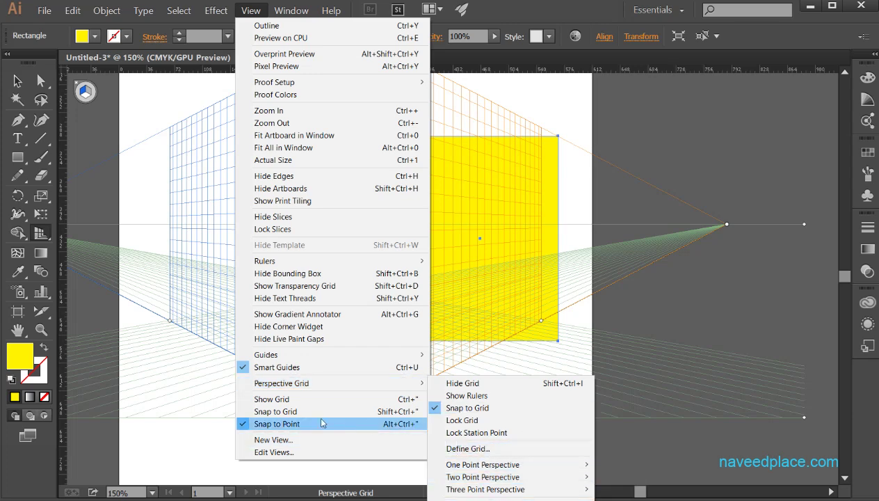
Hide the perspective grid with the plane switching widget
{"action": "left_click", "coordinate": [75, 83]}
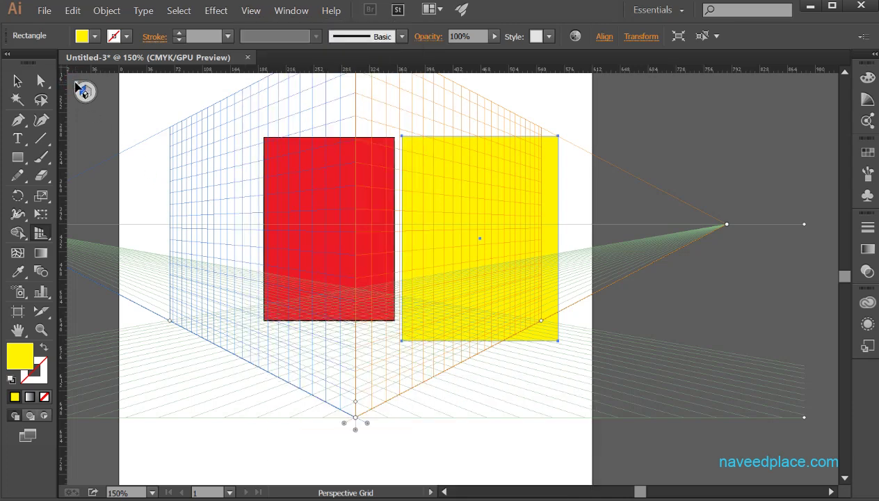
{"action": "left_click_drag", "start_coordinate": [41, 233], "coordinate": [96, 233]}
{"action": "left_click", "coordinate": [78, 83]}
{"action": "key", "text": "v"}
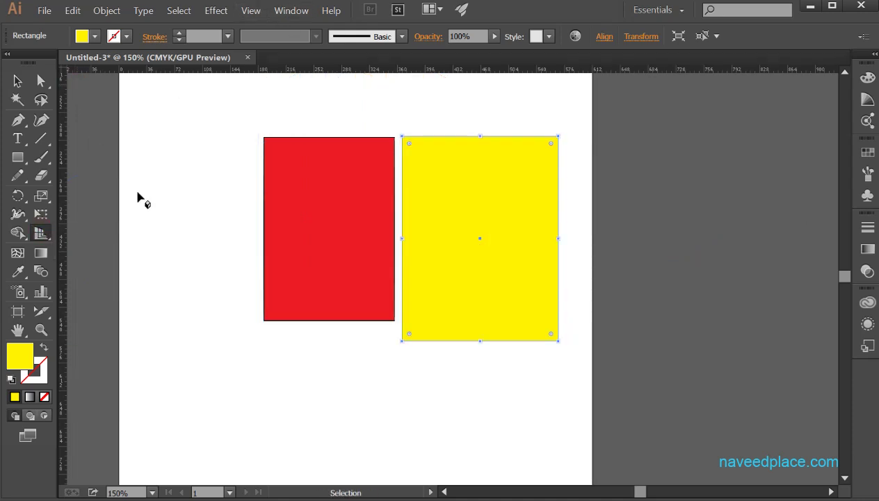
Show the document grid
{"action": "left_click", "coordinate": [251, 11]}
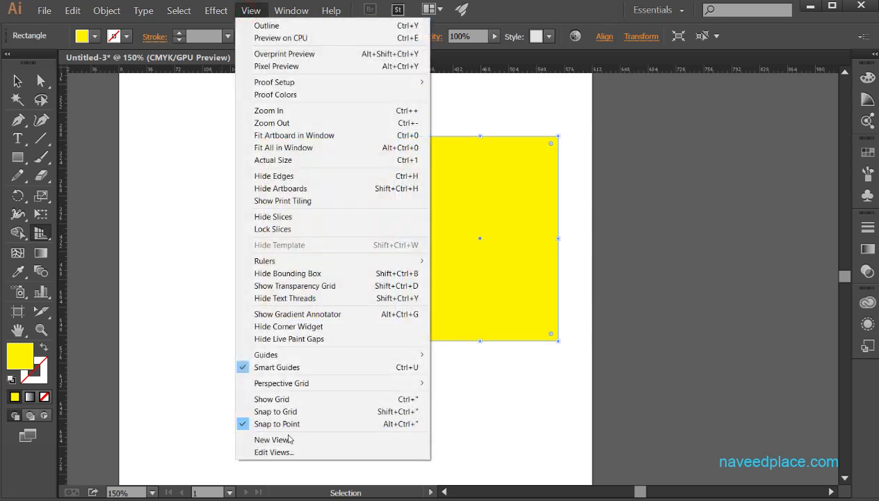
{"action": "left_click", "coordinate": [307, 399]}
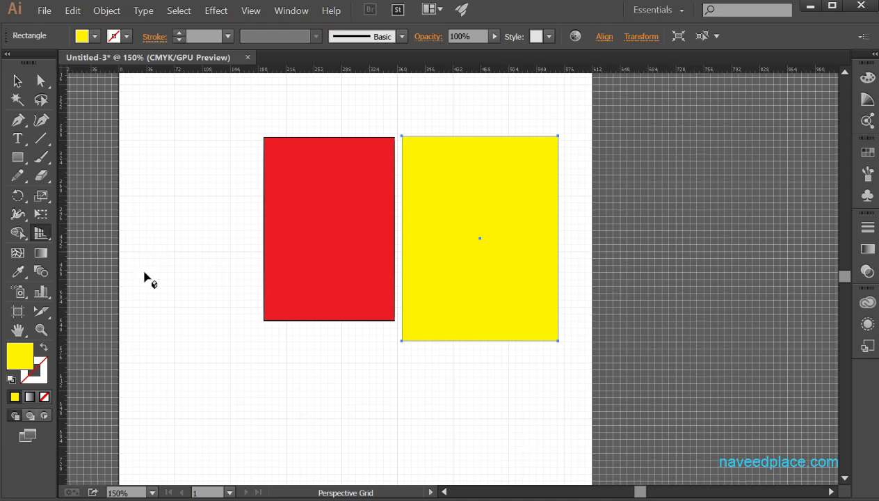
{"action": "key", "text": "v"}
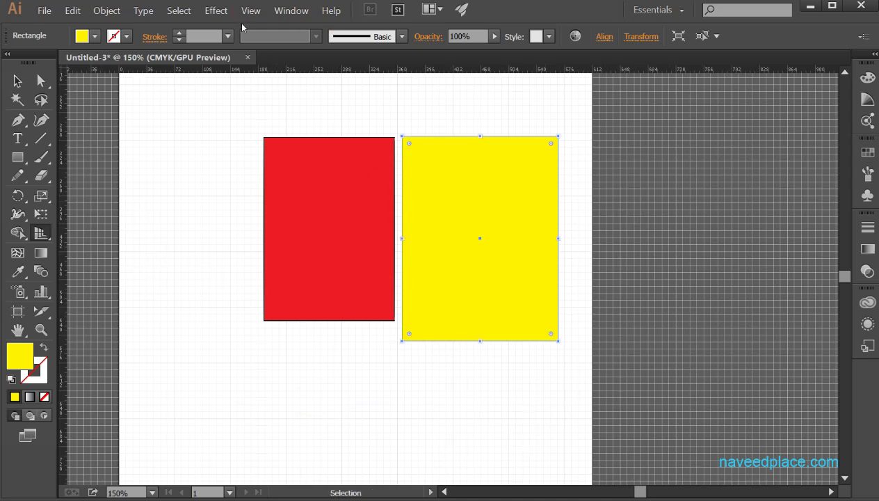
Turn on Snap to Grid and move the red rectangle down and to the left, away from the yellow one
{"action": "left_click", "coordinate": [249, 11]}
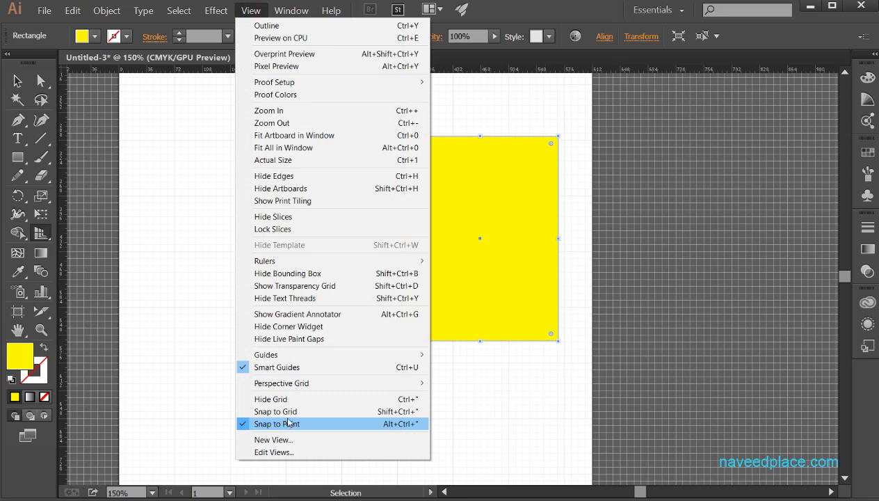
{"action": "left_click", "coordinate": [285, 411]}
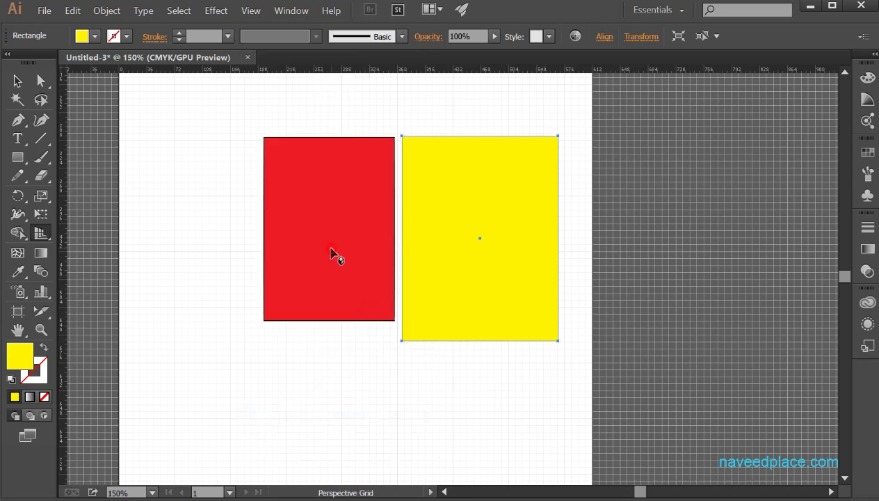
{"action": "key", "text": "v"}
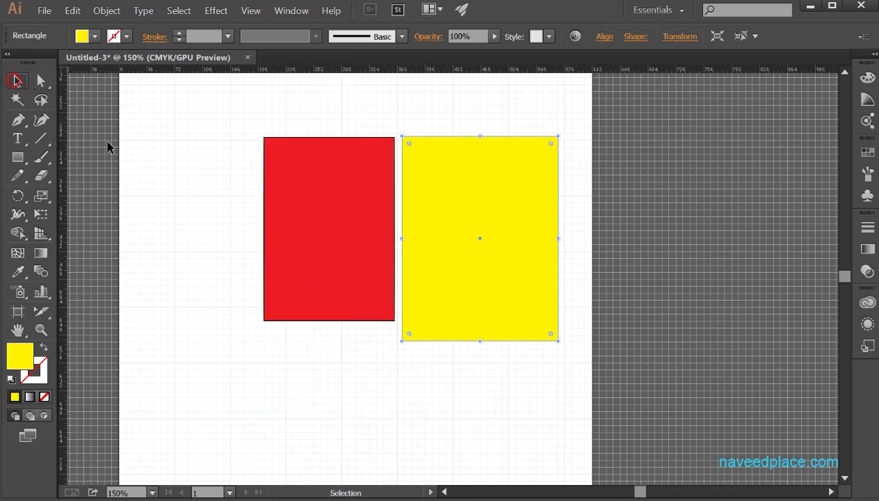
{"action": "left_click_drag", "start_coordinate": [331, 219], "coordinate": [231, 243]}
Turn off Snap to Grid and move the red rectangle about 94 pt right and 5 pt up
{"action": "left_click", "coordinate": [251, 11]}
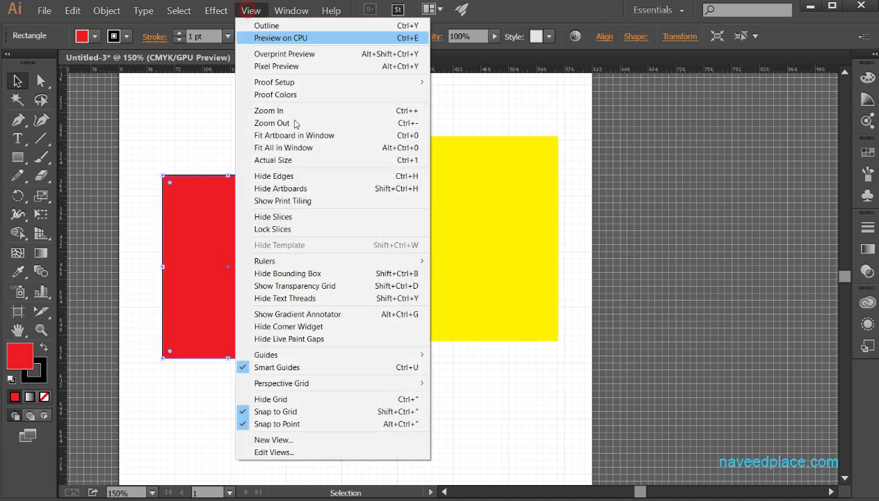
{"action": "left_click", "coordinate": [263, 413]}
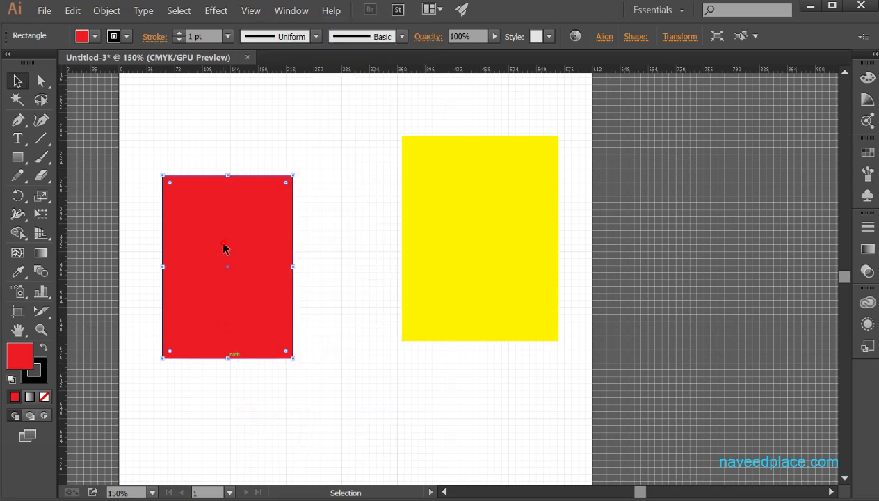
{"action": "left_click_drag", "start_coordinate": [225, 249], "coordinate": [298, 245]}
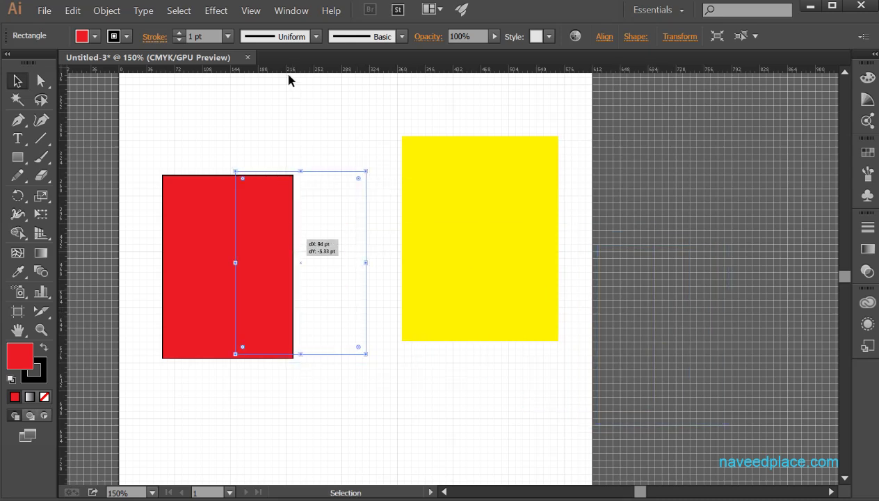
Turn off Snap to Point
{"action": "left_click", "coordinate": [249, 12]}
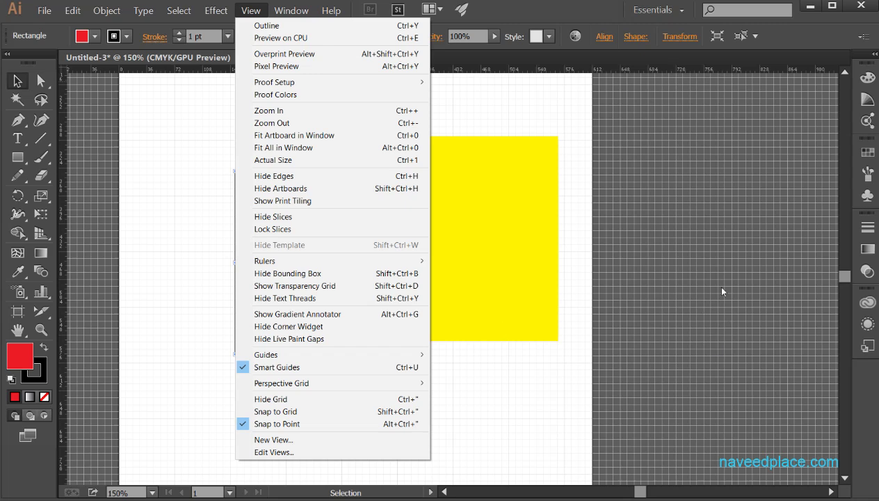
{"action": "left_click", "coordinate": [280, 423]}
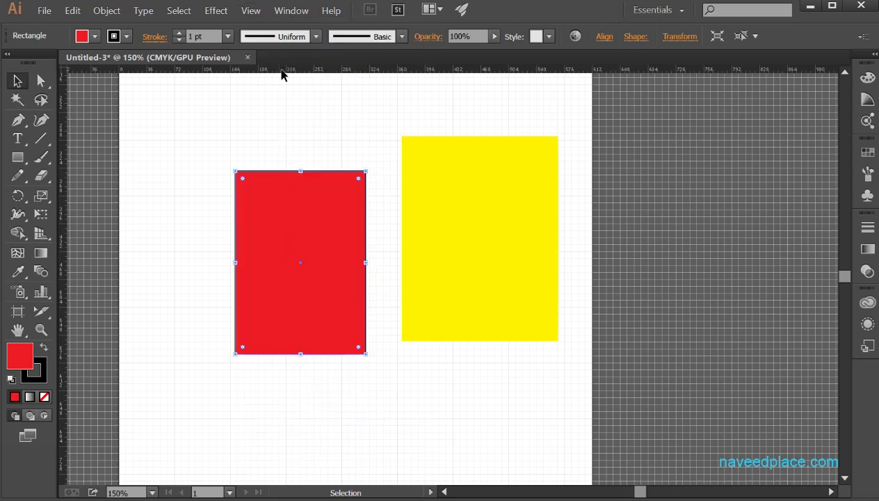
Select the red rectangle, save the current view as a new custom view named after the author, and clear the selection
{"action": "left_click", "coordinate": [251, 11]}
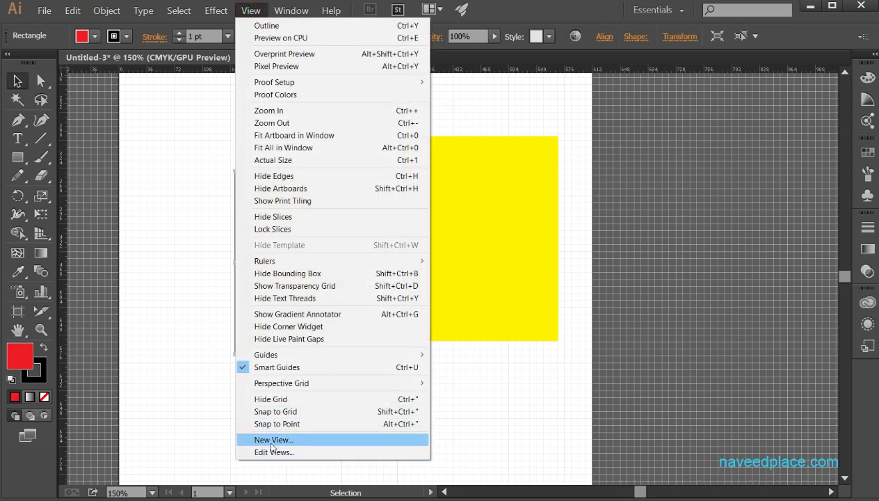
{"action": "left_click", "coordinate": [487, 439]}
{"action": "left_click_drag", "start_coordinate": [192, 127], "coordinate": [365, 418]}
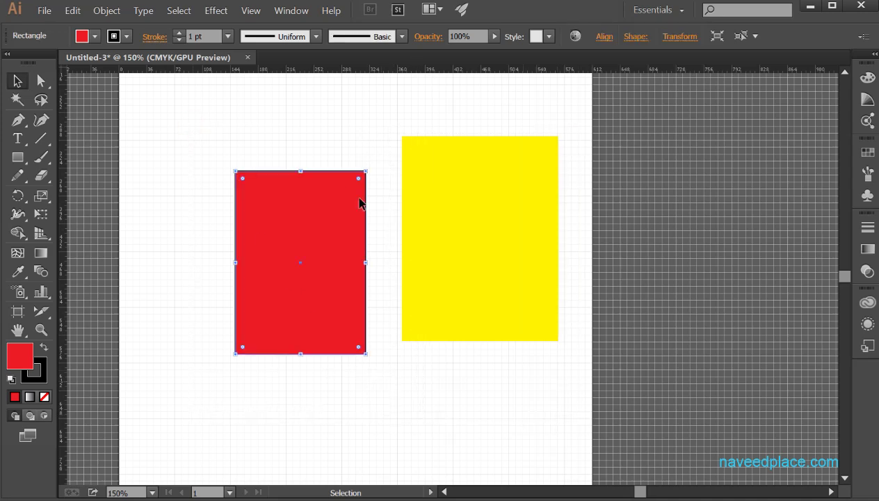
{"action": "left_click", "coordinate": [251, 11]}
{"action": "left_click", "coordinate": [275, 439]}
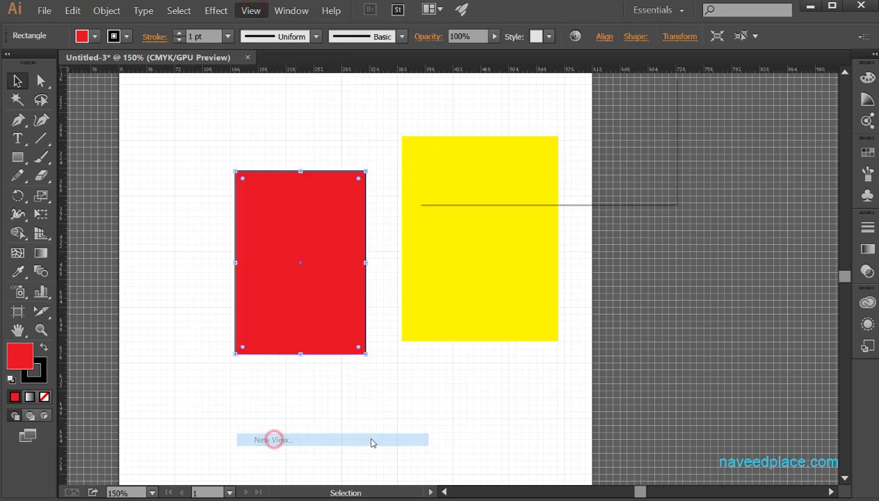
{"action": "type", "text": "naveeds"}
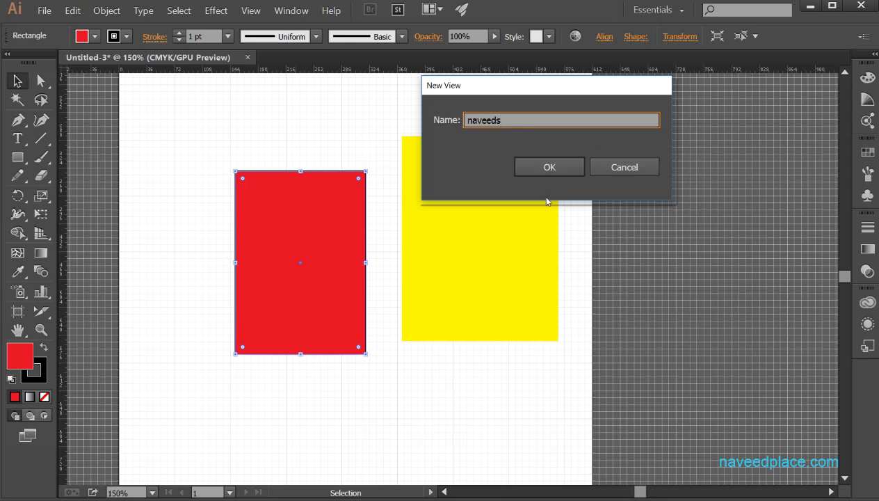
{"action": "left_click", "coordinate": [521, 166]}
{"action": "left_click", "coordinate": [360, 369]}
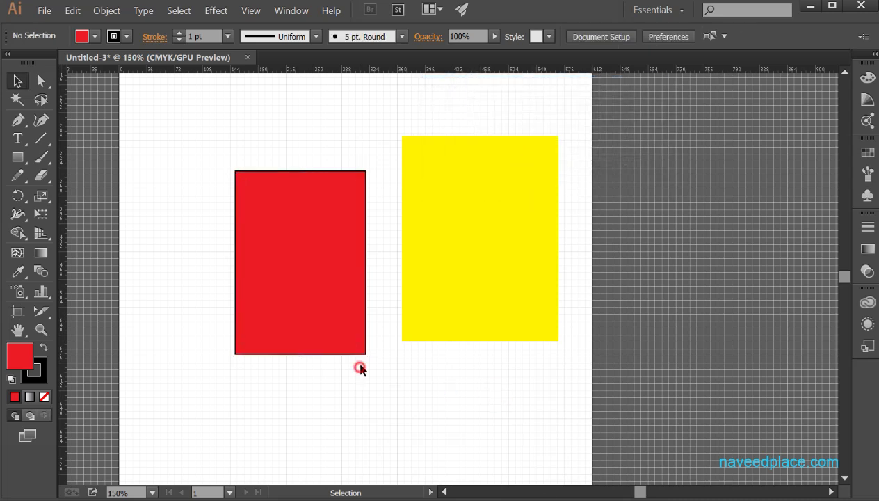
Switch the document to the saved custom view
{"action": "left_click", "coordinate": [251, 10]}
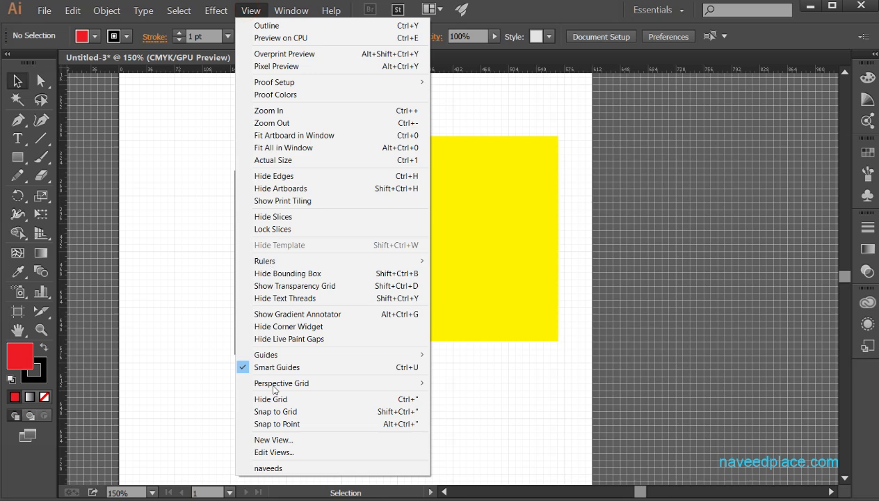
{"action": "left_click", "coordinate": [311, 471]}
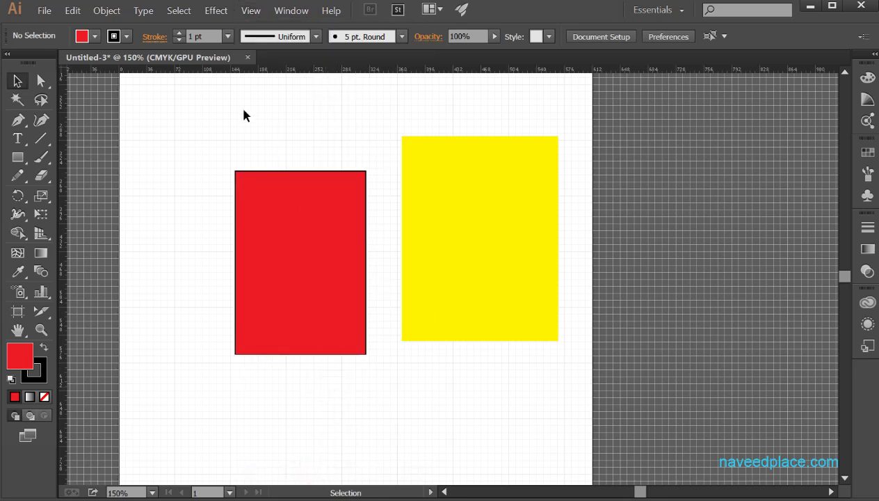
{"action": "left_click_drag", "start_coordinate": [236, 118], "coordinate": [385, 411]}
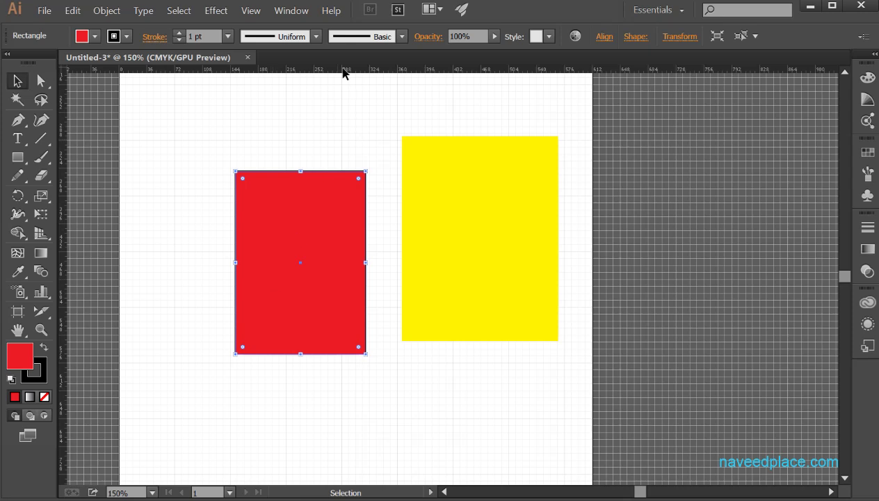
{"action": "left_click", "coordinate": [250, 11]}
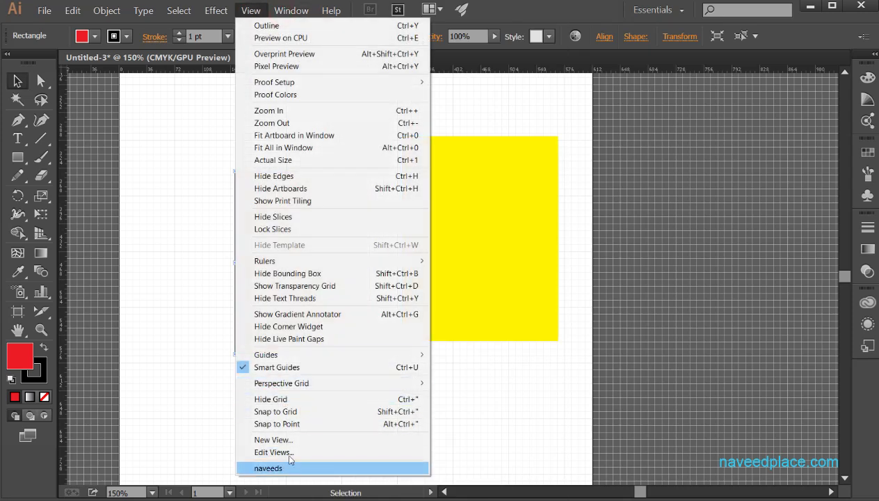
{"action": "left_click", "coordinate": [273, 440]}
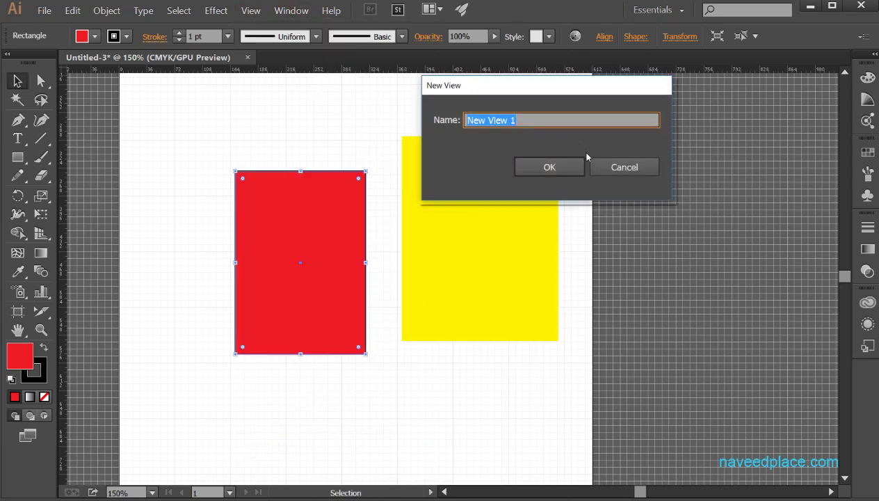
{"action": "left_click", "coordinate": [607, 169]}
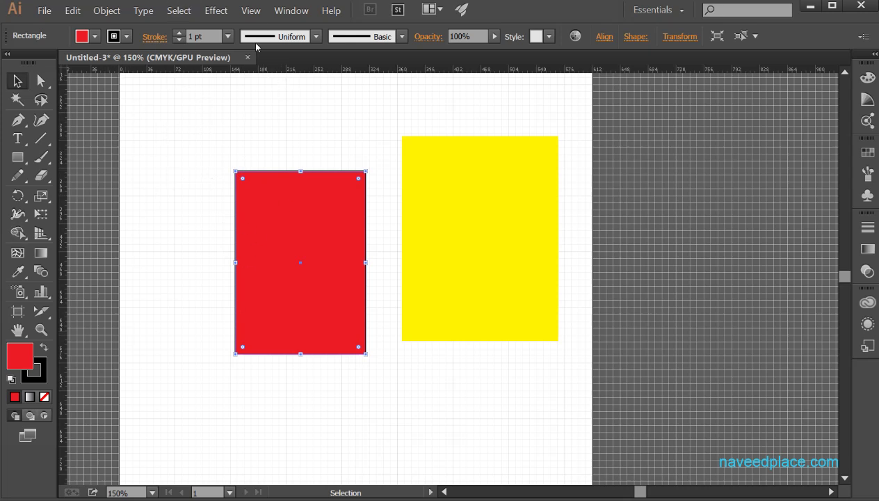
{"action": "left_click", "coordinate": [250, 11]}
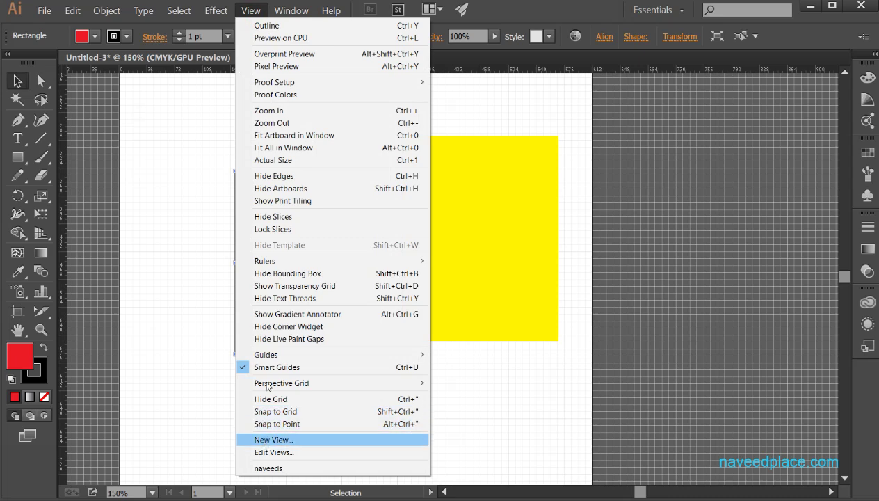
{"action": "key", "text": "Escape"}
{"action": "left_click", "coordinate": [105, 108]}
{"action": "left_click_drag", "start_coordinate": [115, 153], "coordinate": [213, 372]}
{"action": "left_click", "coordinate": [250, 10]}
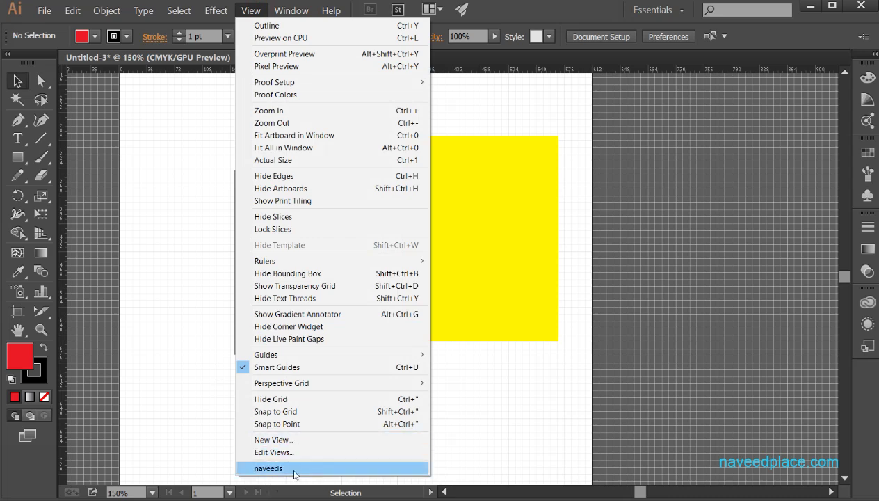
{"action": "left_click", "coordinate": [536, 468]}
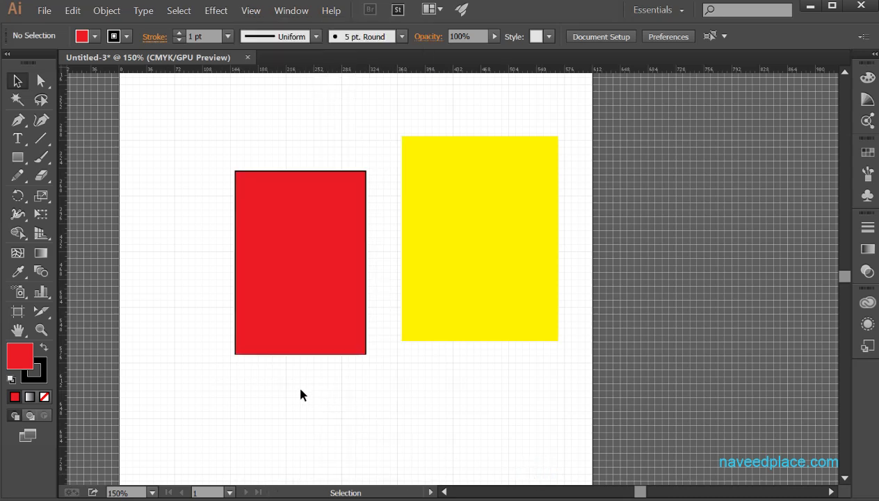
Try deleting the saved custom view in the Edit Views dialog, then discard the change
{"action": "left_click", "coordinate": [251, 10]}
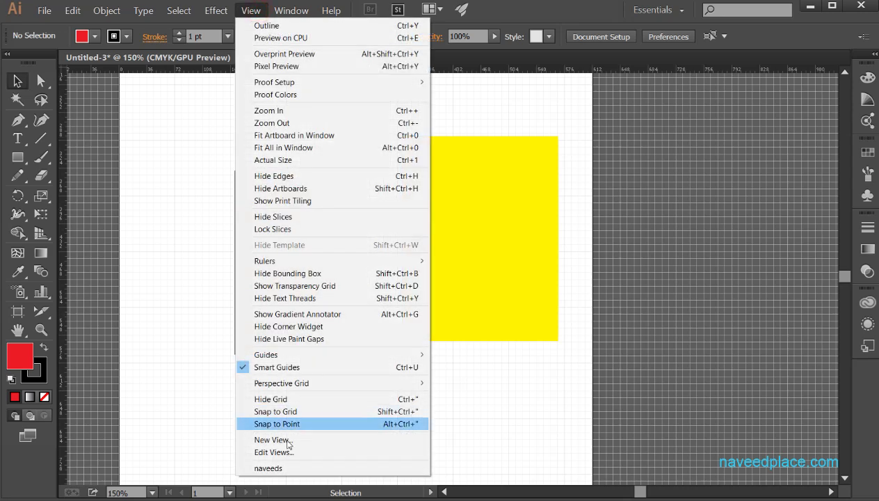
{"action": "left_click", "coordinate": [248, 453]}
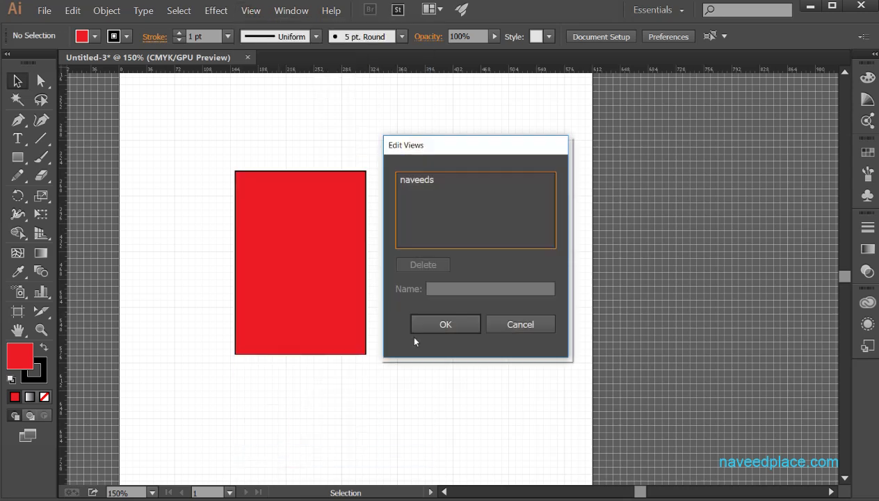
{"action": "left_click", "coordinate": [419, 182]}
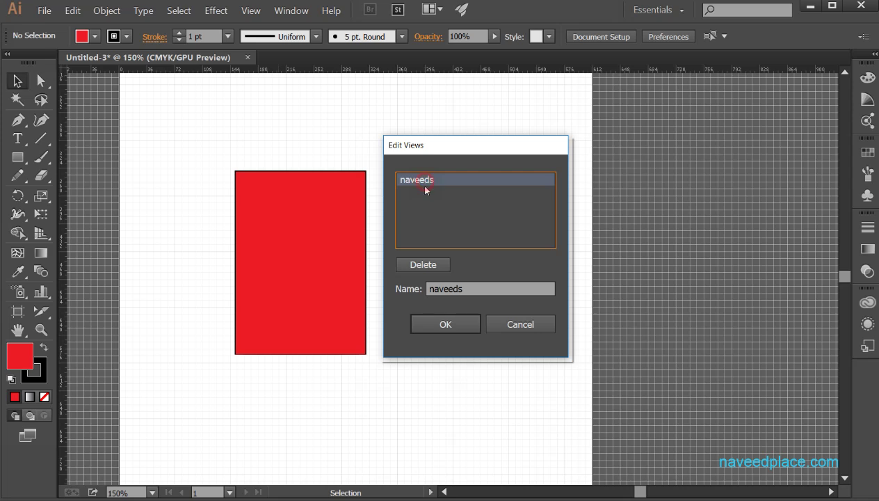
{"action": "left_click", "coordinate": [414, 266]}
{"action": "left_click", "coordinate": [510, 335]}
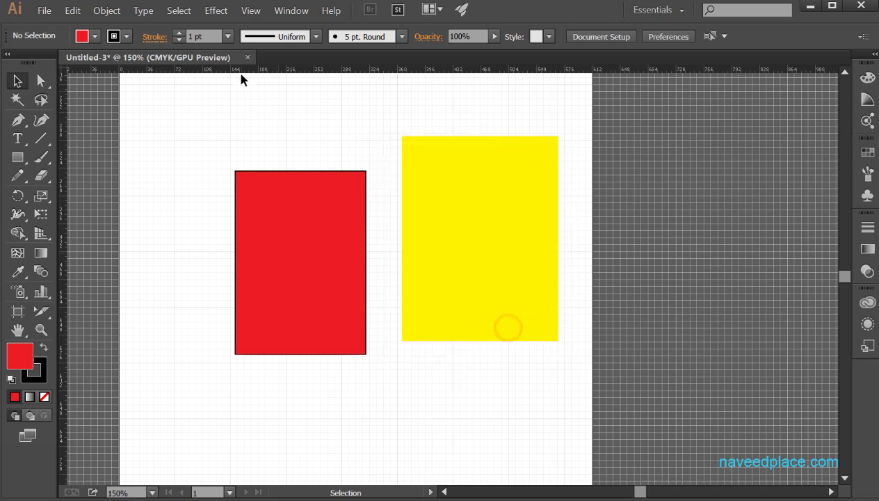
Apply the saved custom view to the document again
{"action": "left_click", "coordinate": [250, 11]}
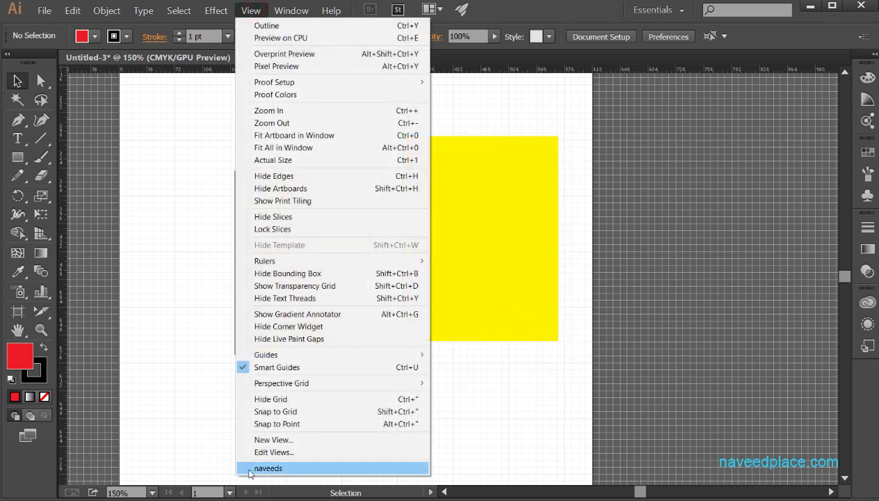
{"action": "left_click", "coordinate": [270, 469]}
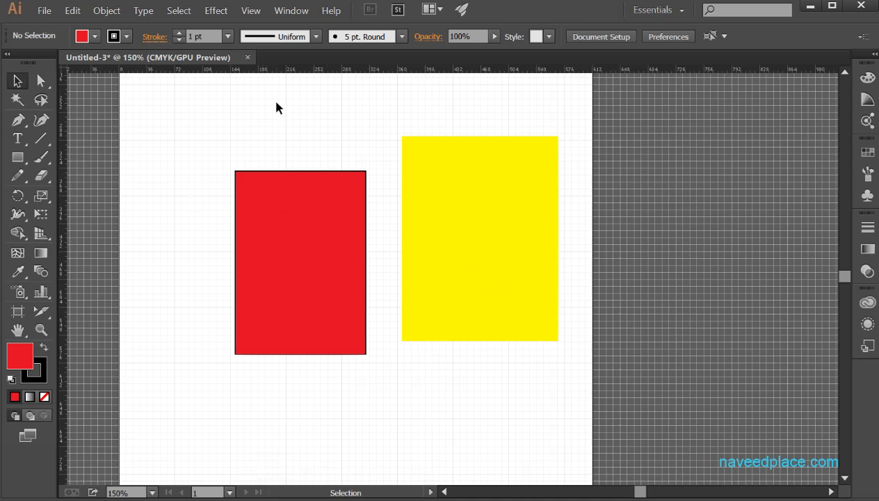
{"action": "left_click", "coordinate": [251, 10]}
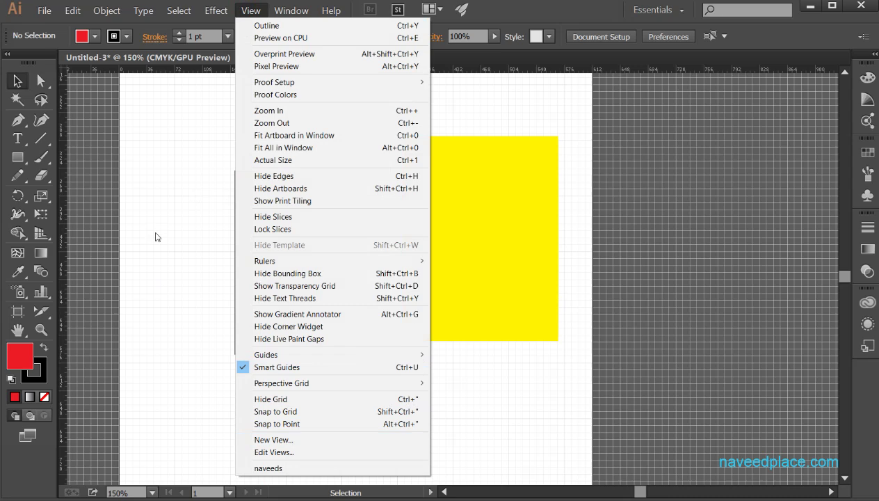
{"action": "left_click", "coordinate": [282, 11]}
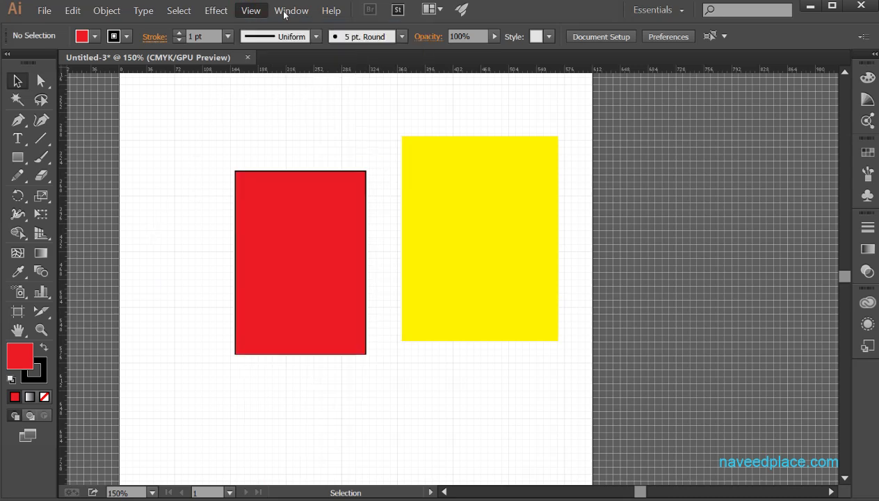